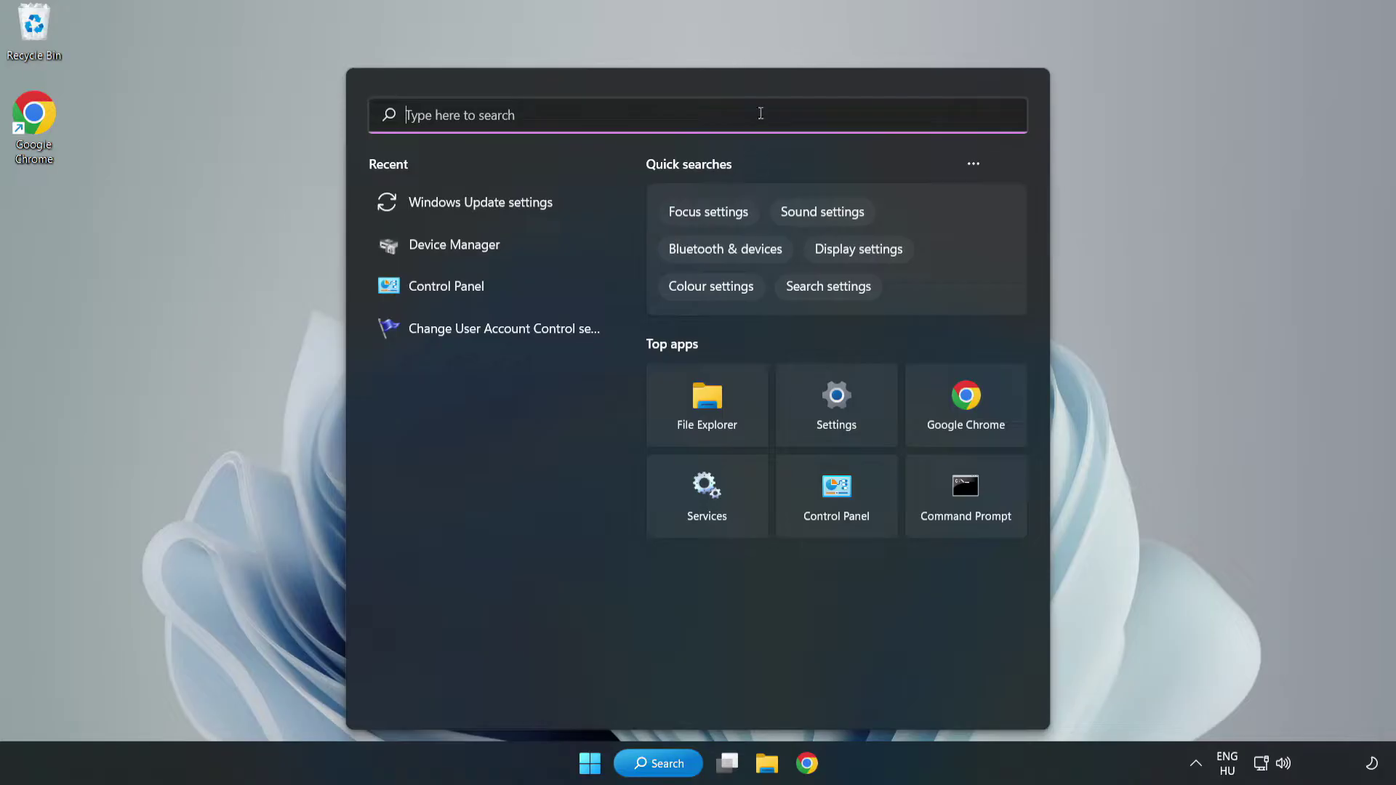
Step: Search Windows for "device manager" and open Device Manager, placing its window near the middle of the desktop
type("device")
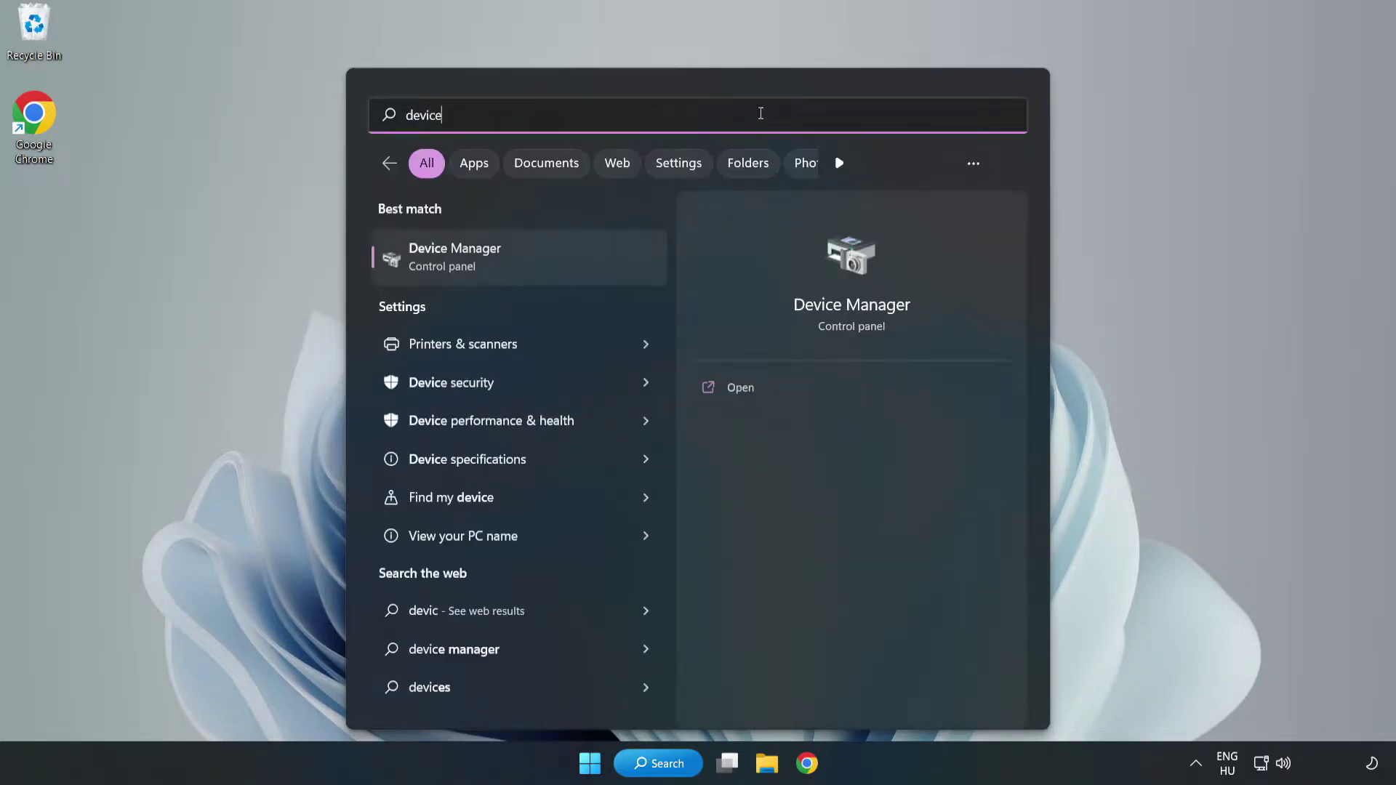
type(" manager")
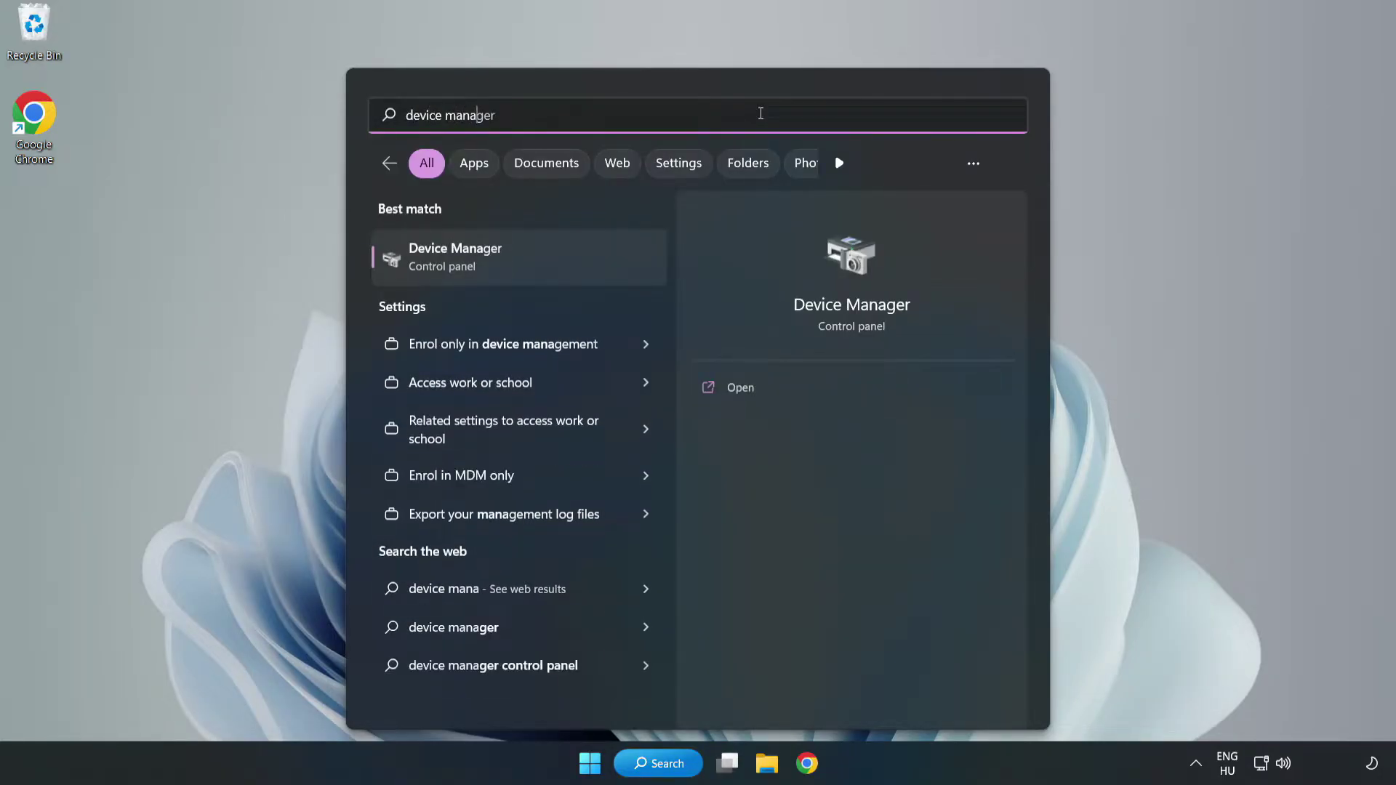
left_click(517, 264)
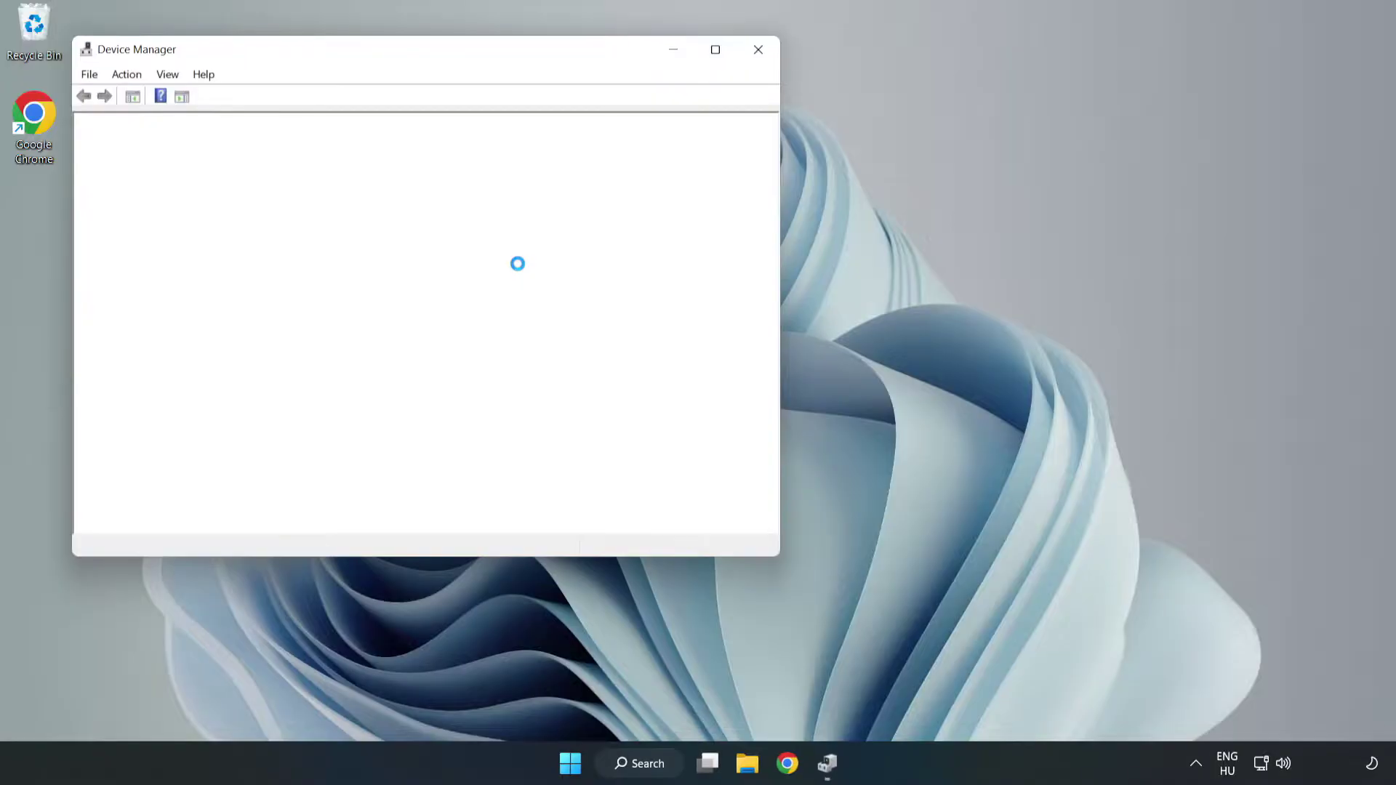
left_click_drag(373, 53, 622, 125)
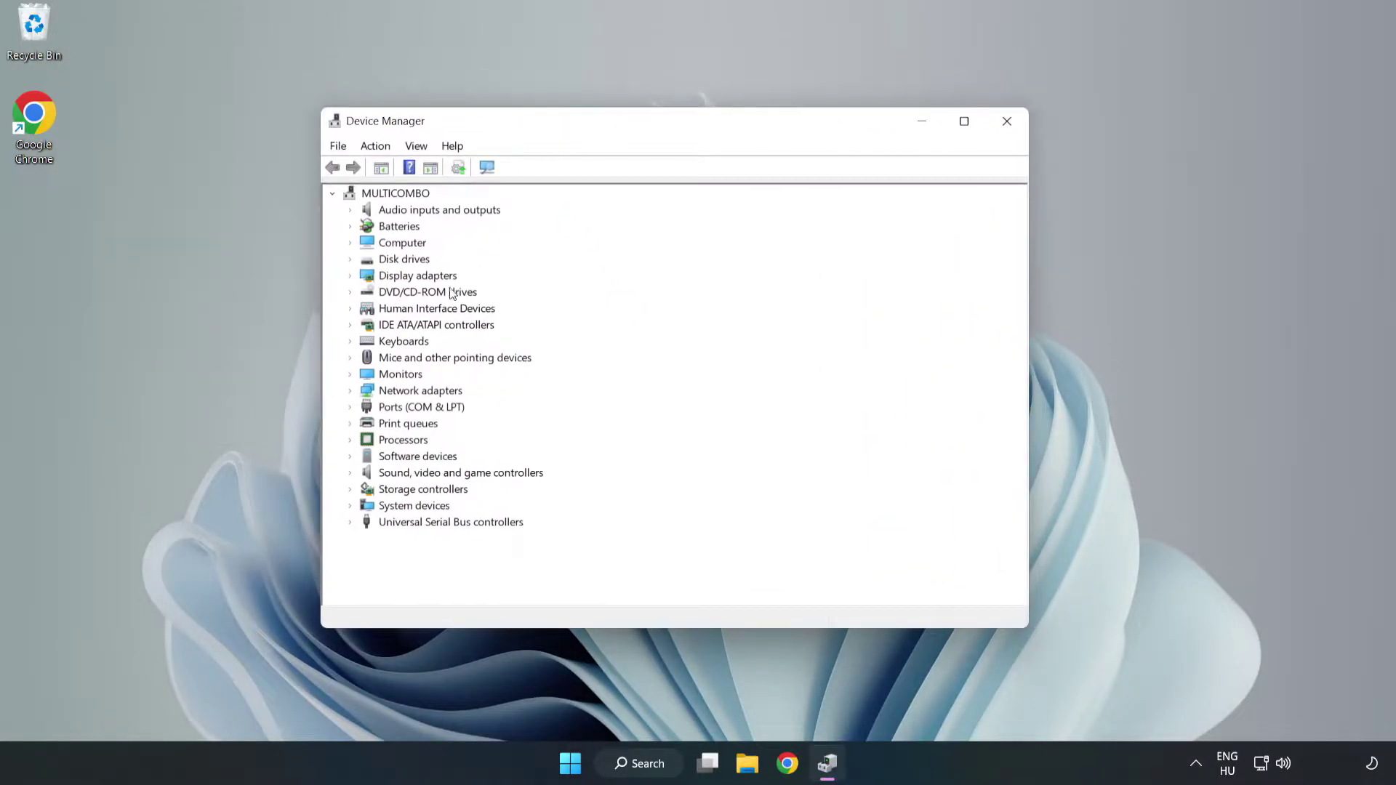
Step: Run an automatic driver update search for the VMware SVGA 3D display adapter, then close the wizard and Device Manager
left_click(376, 281)
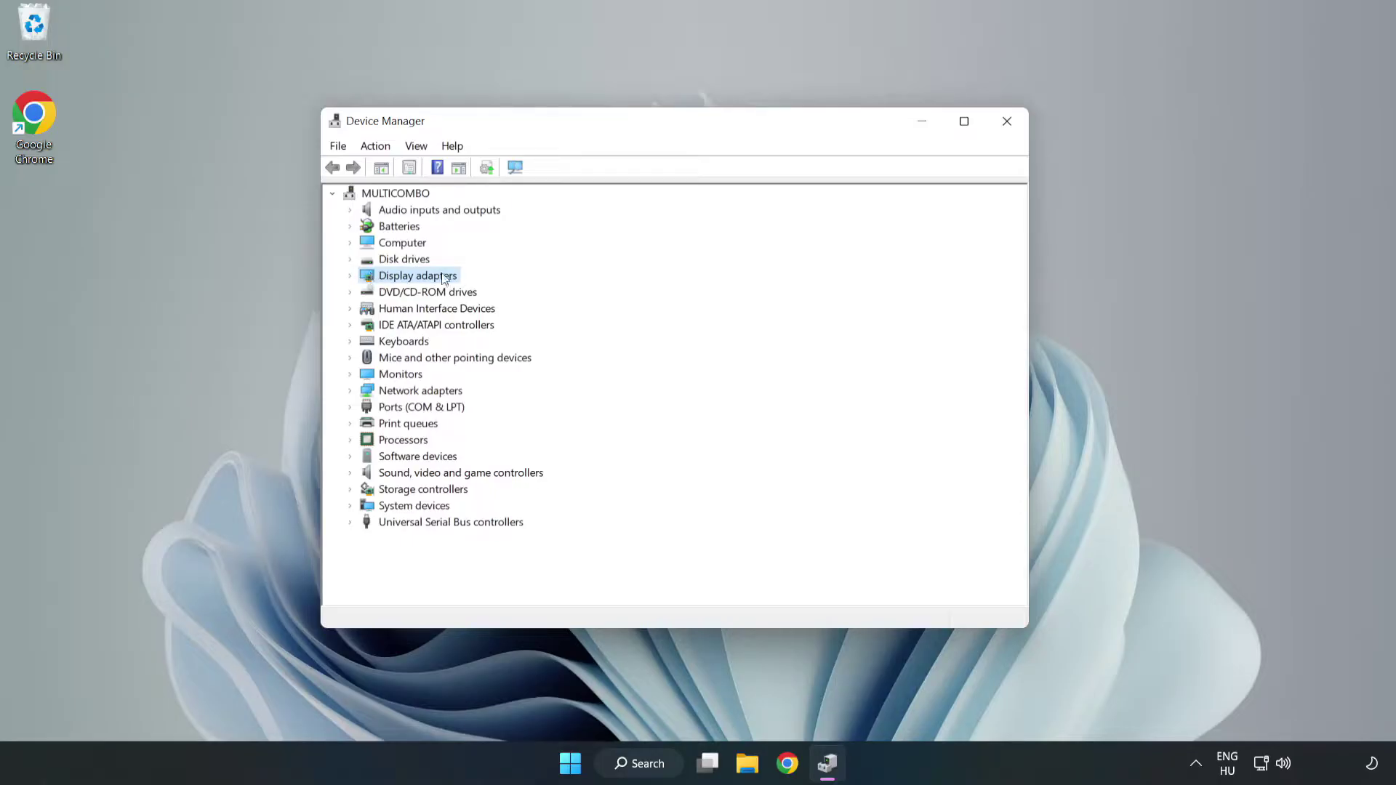
left_click(350, 277)
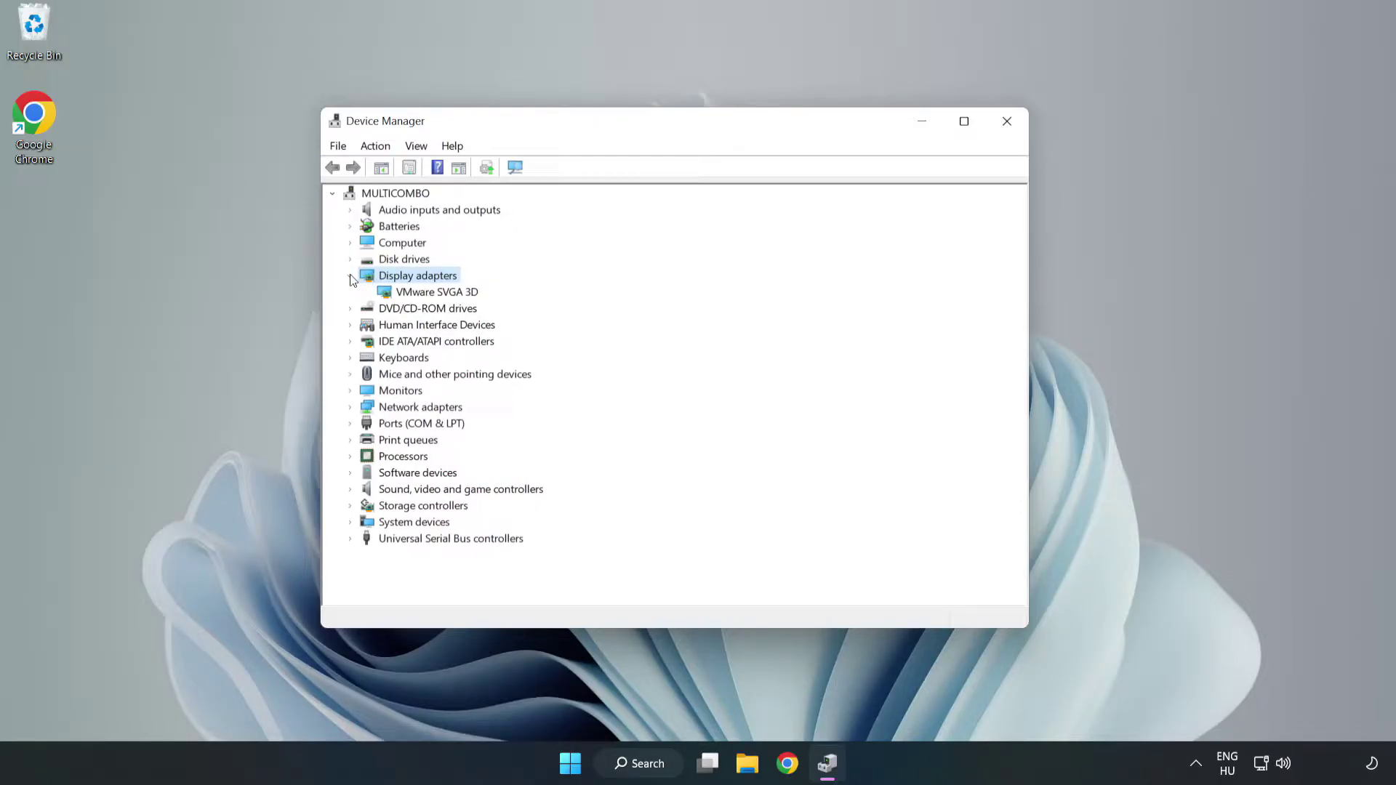
left_click(389, 296)
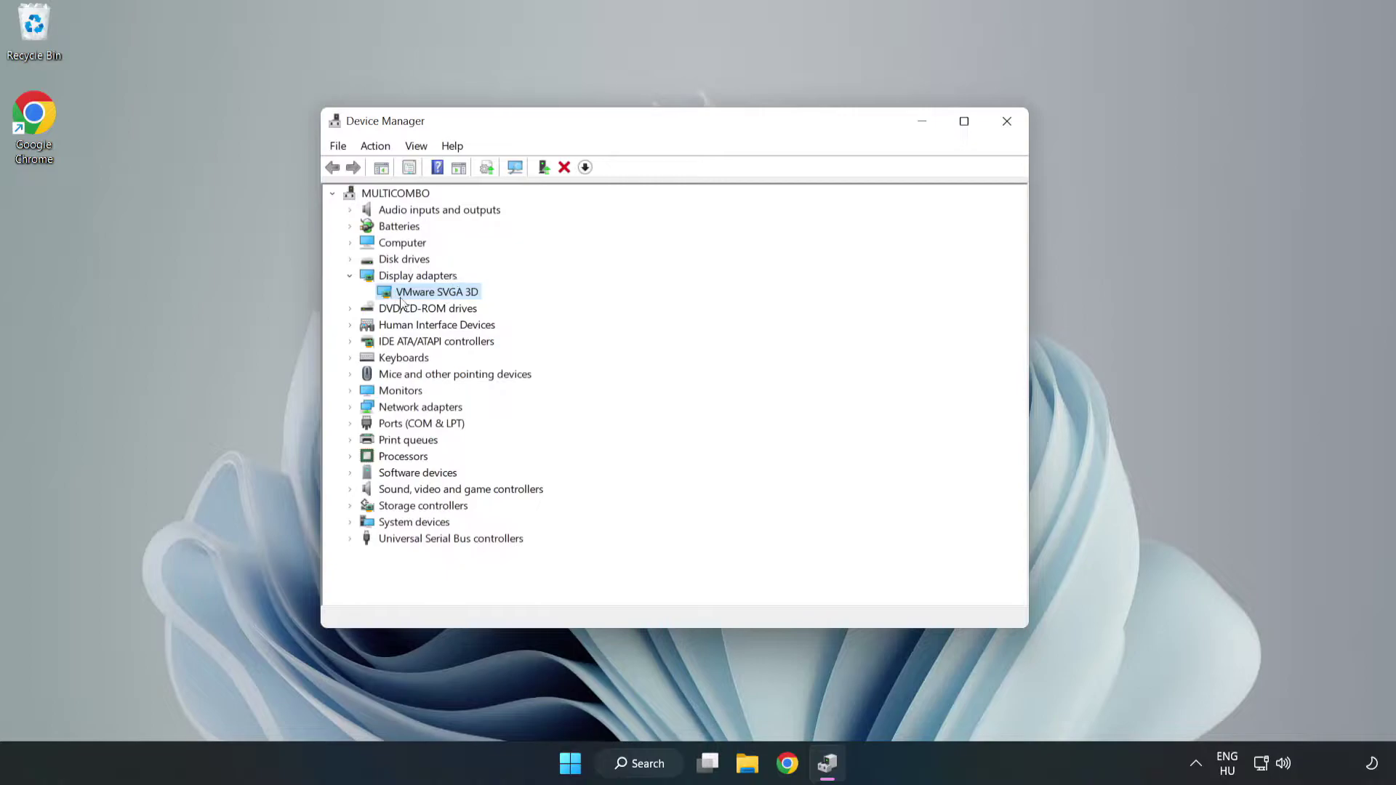
right_click(433, 295)
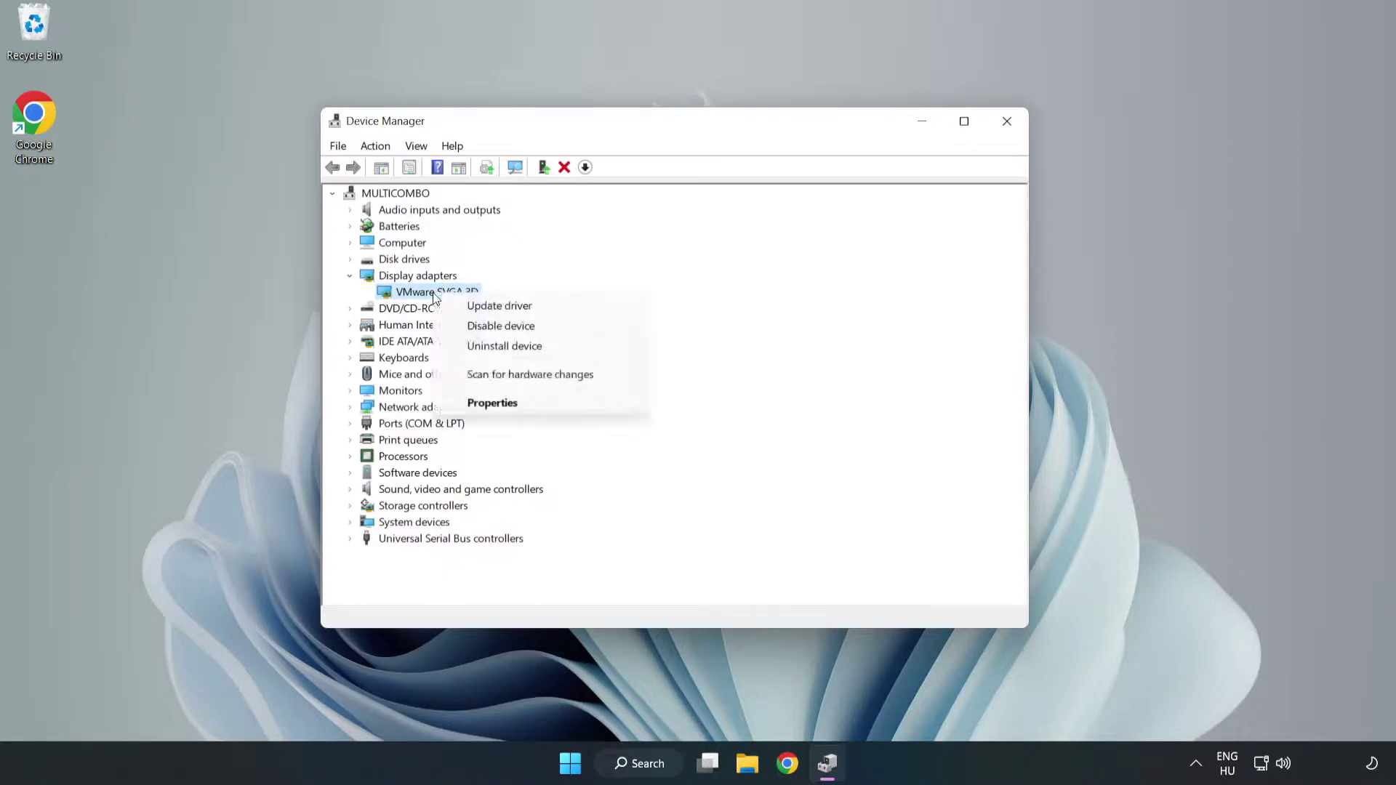
left_click(541, 308)
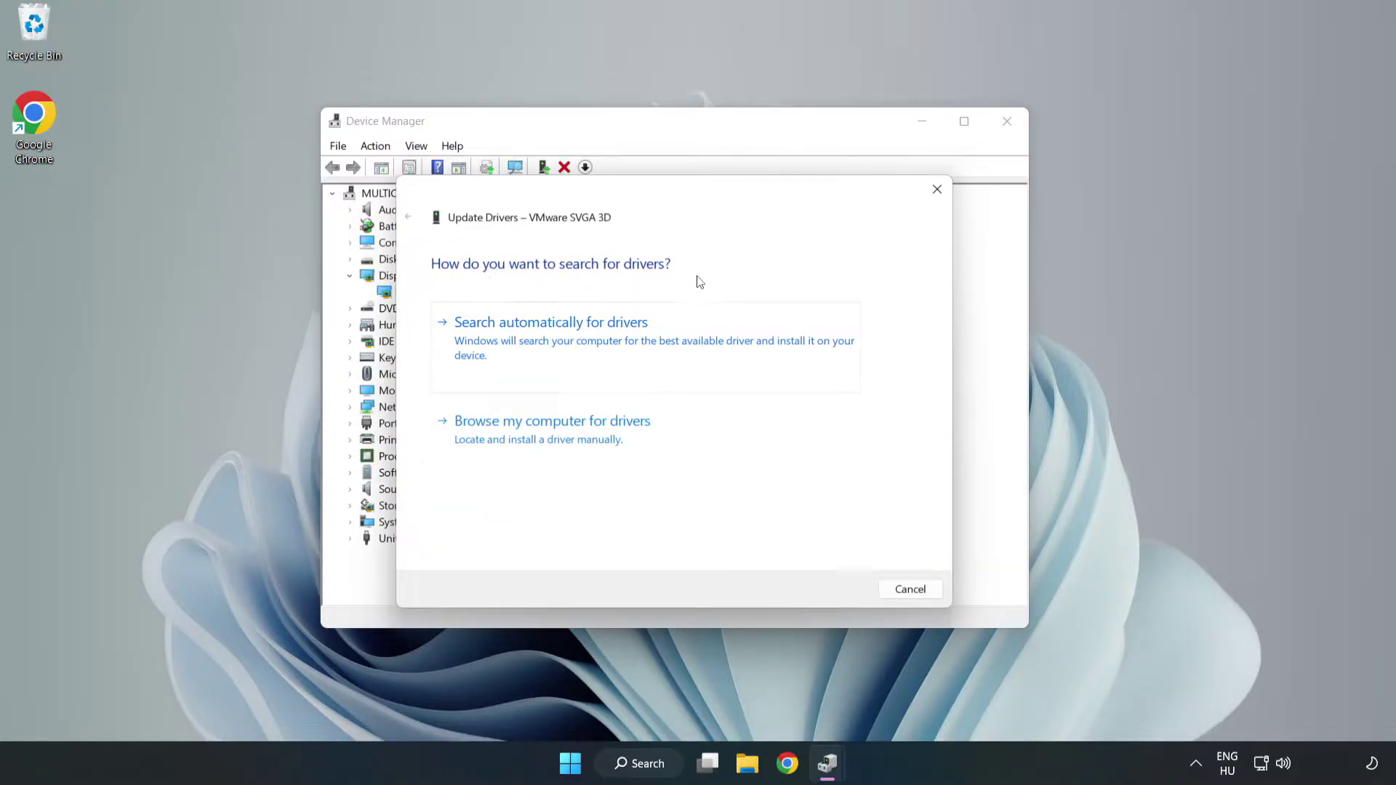
left_click(555, 339)
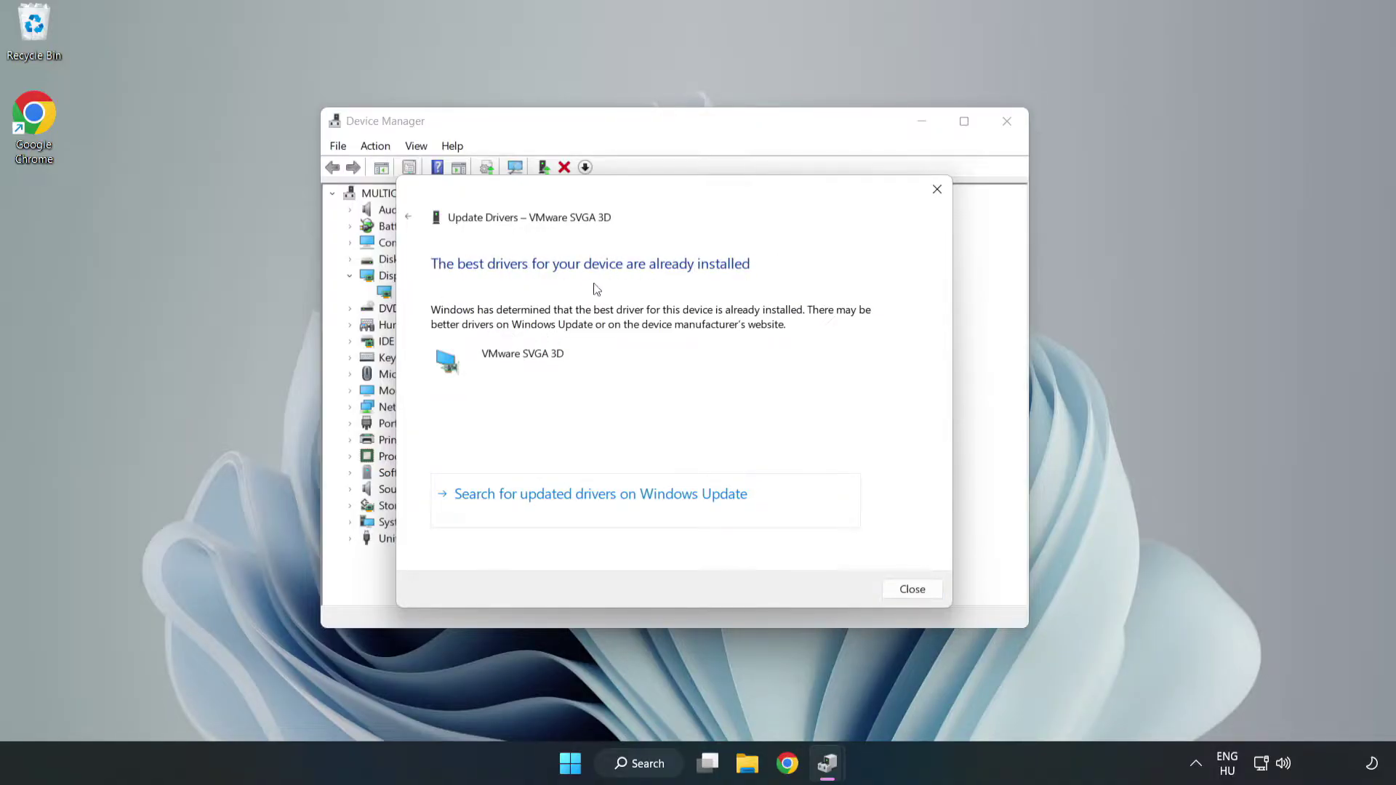
left_click(918, 591)
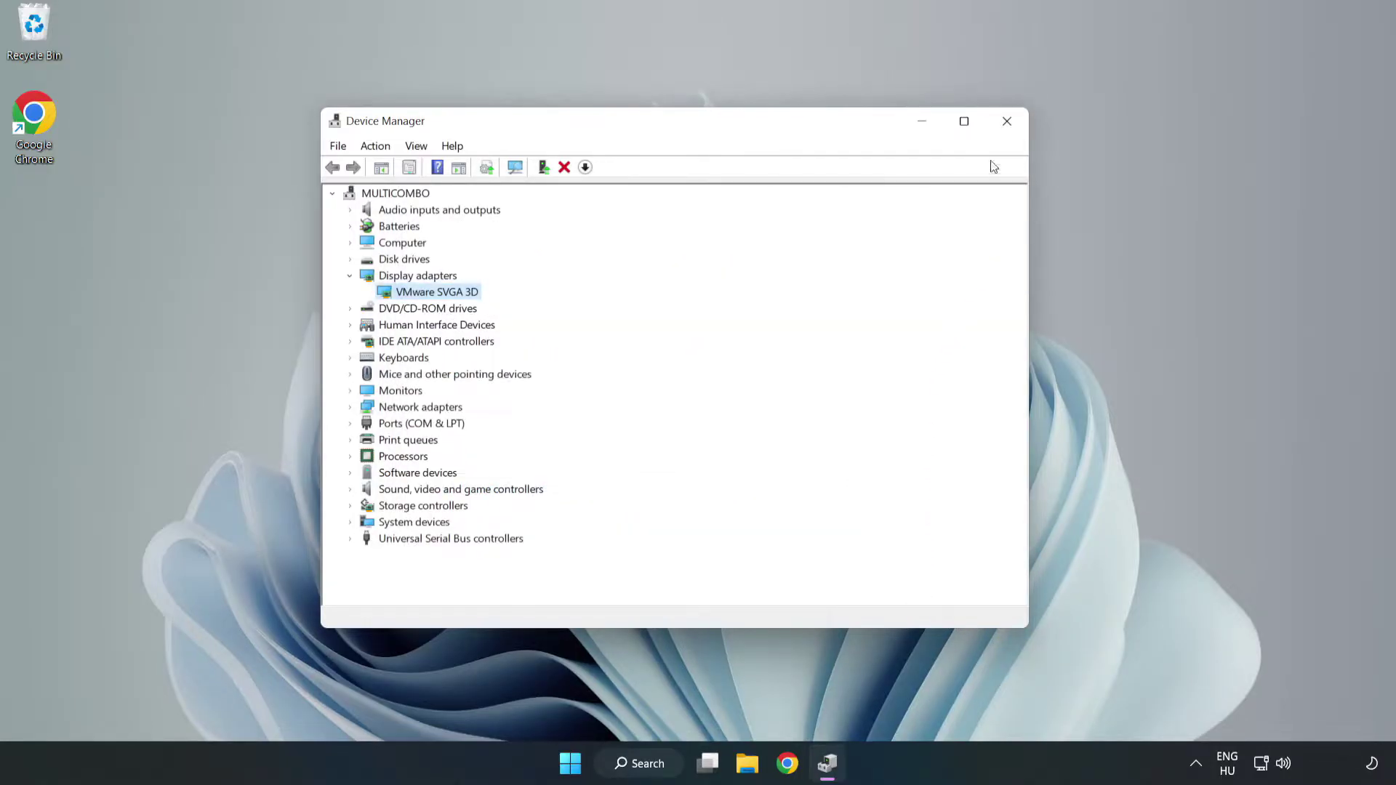
left_click(1007, 124)
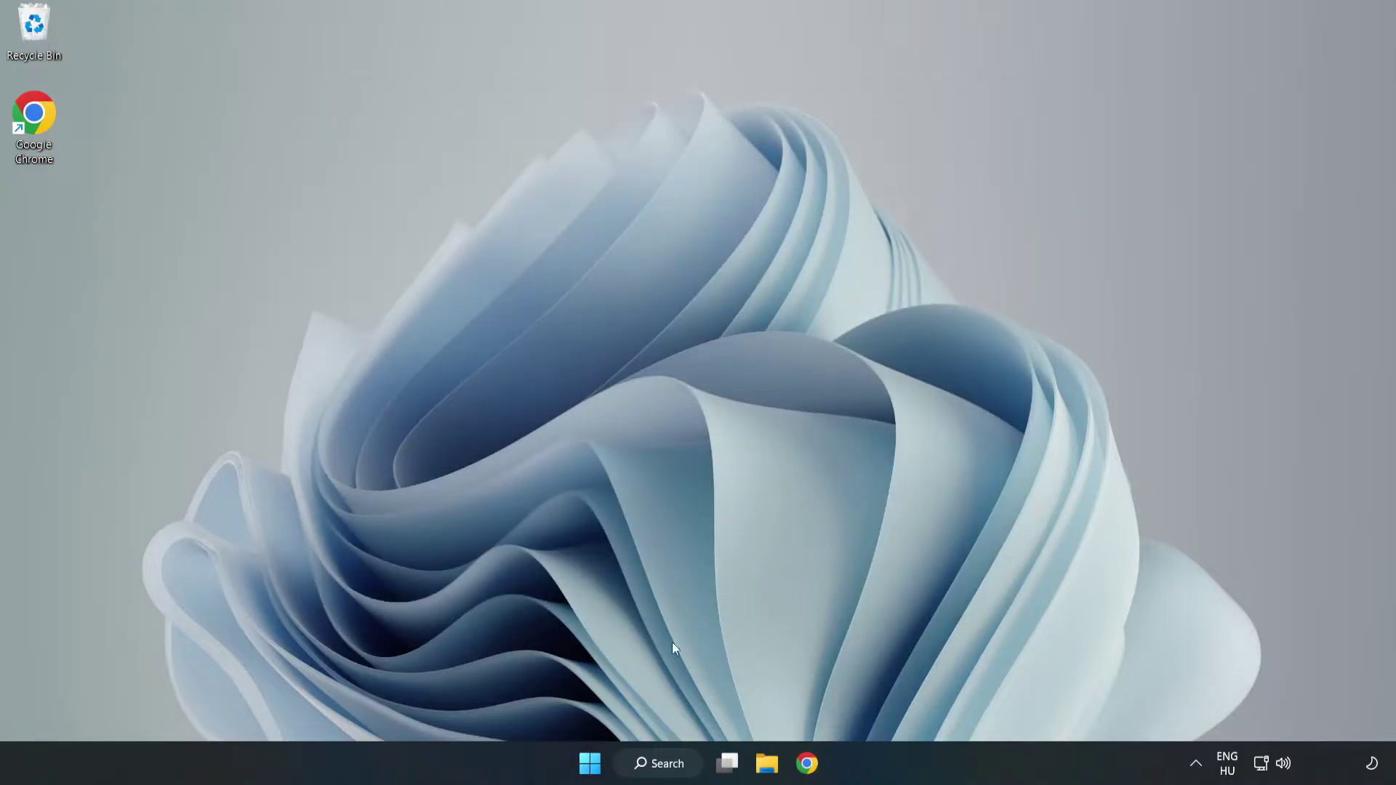
Step: Open the Windows Update settings full screen, check for updates, and close Settings
left_click(662, 764)
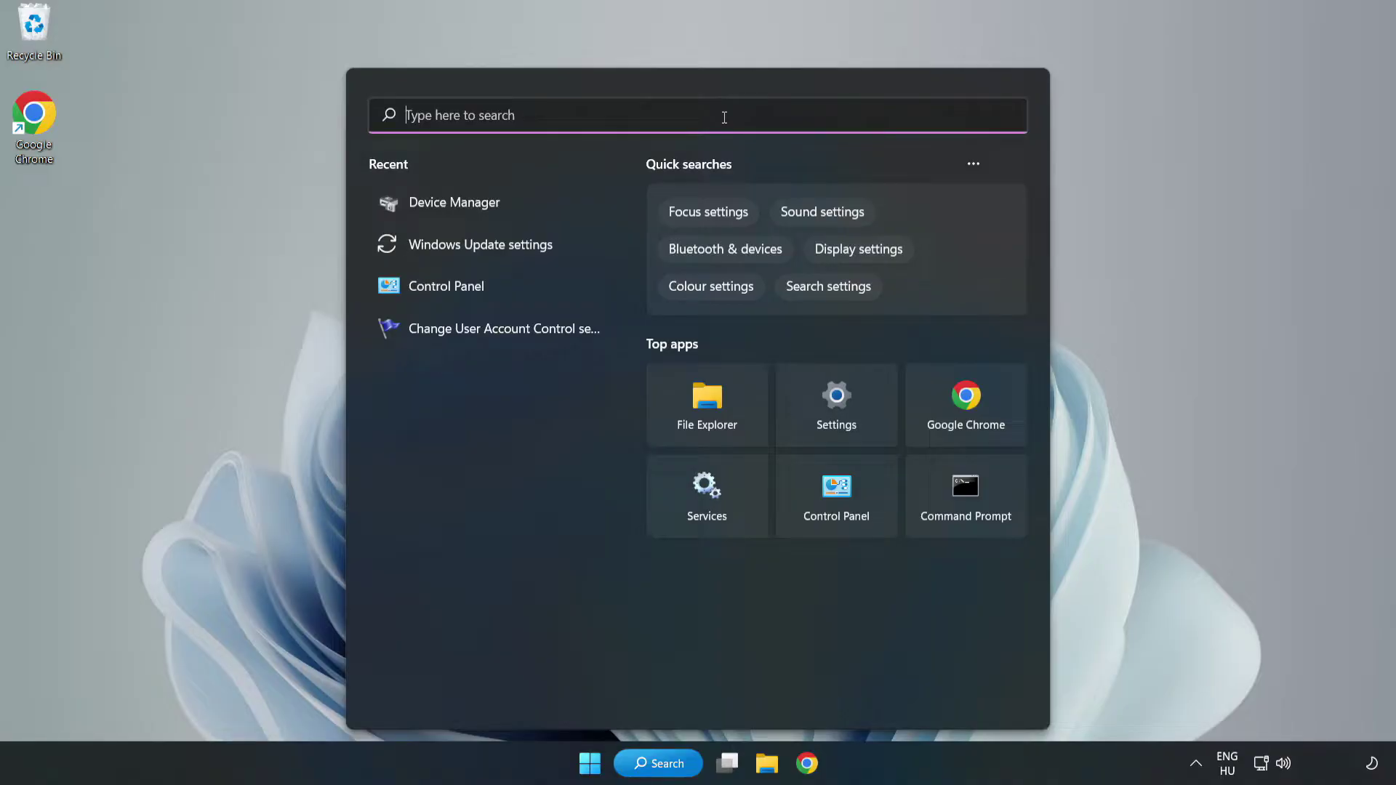
type("updates")
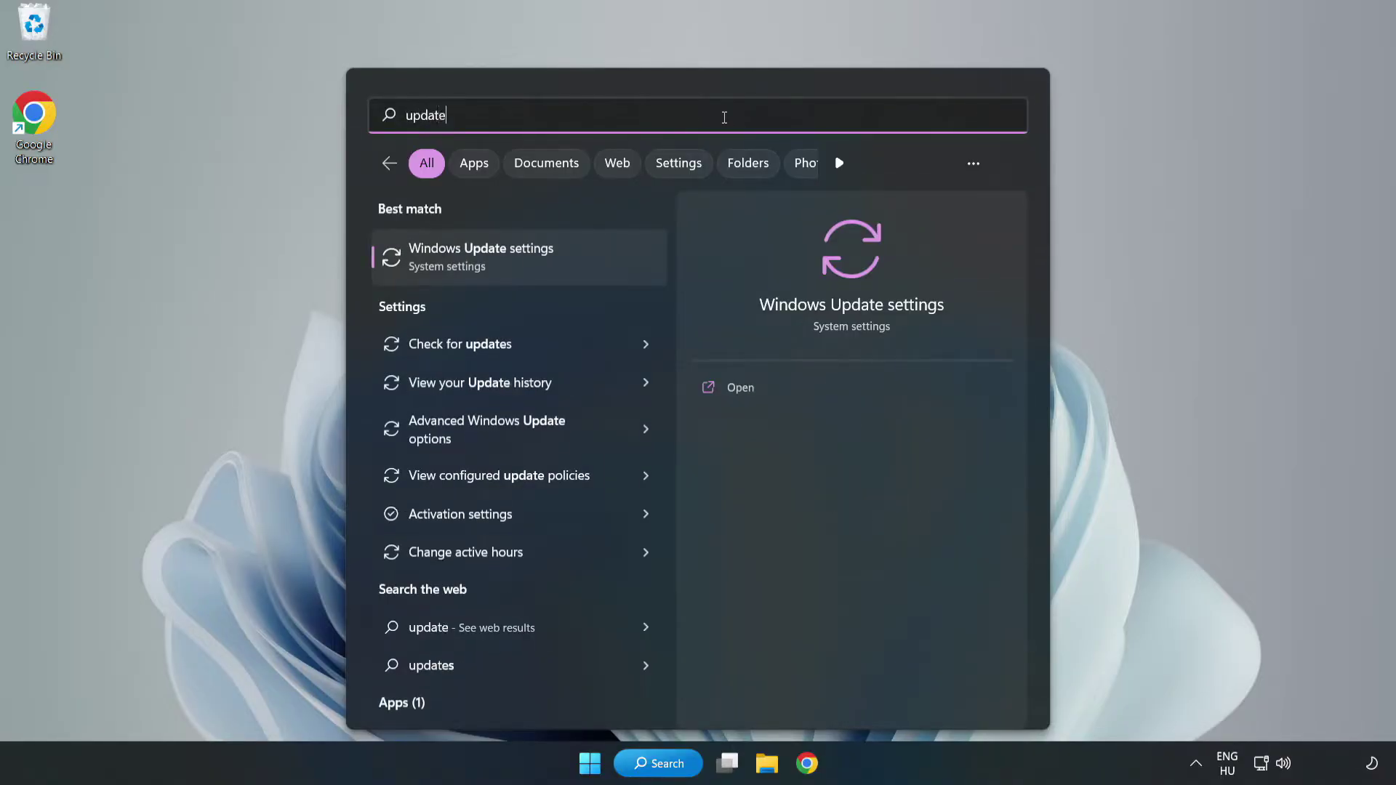
left_click(499, 265)
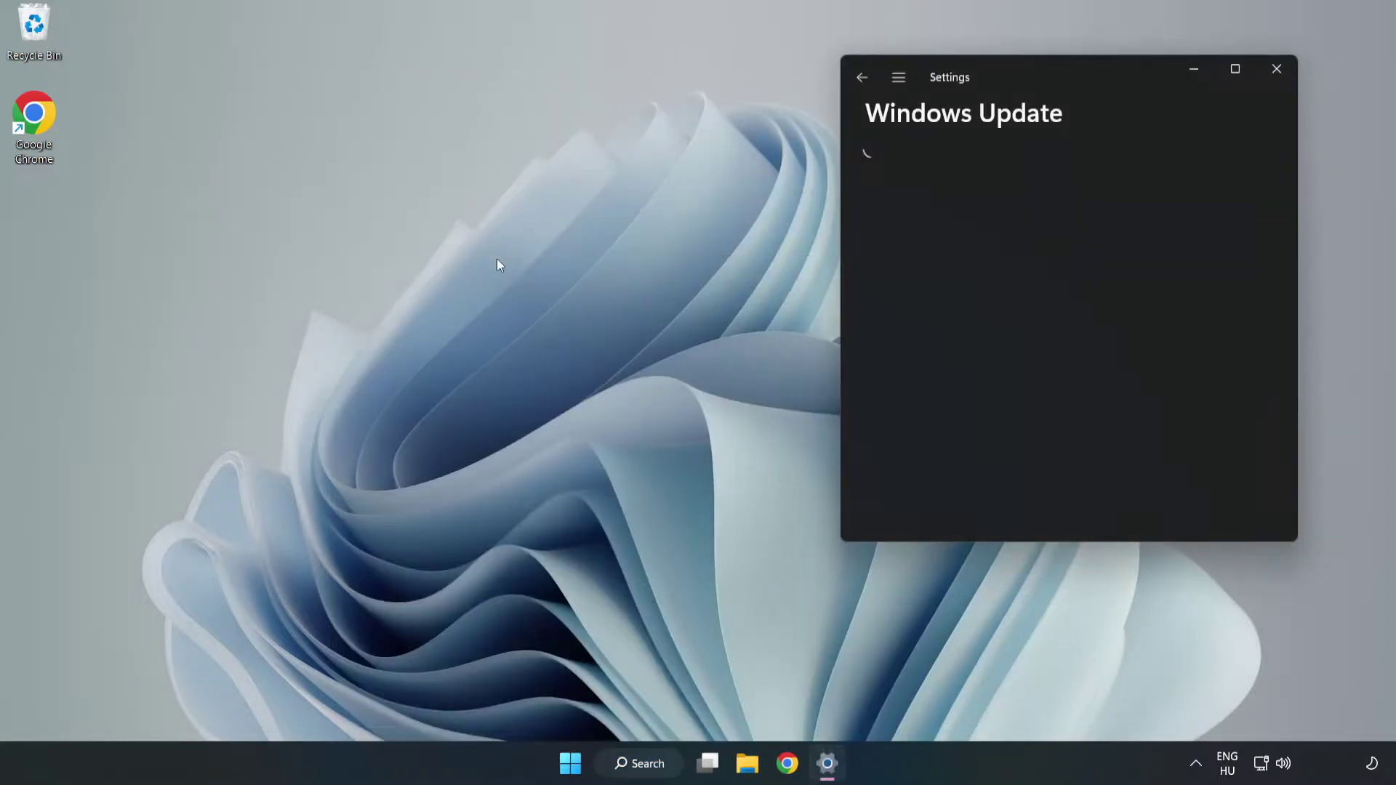
left_click(1242, 68)
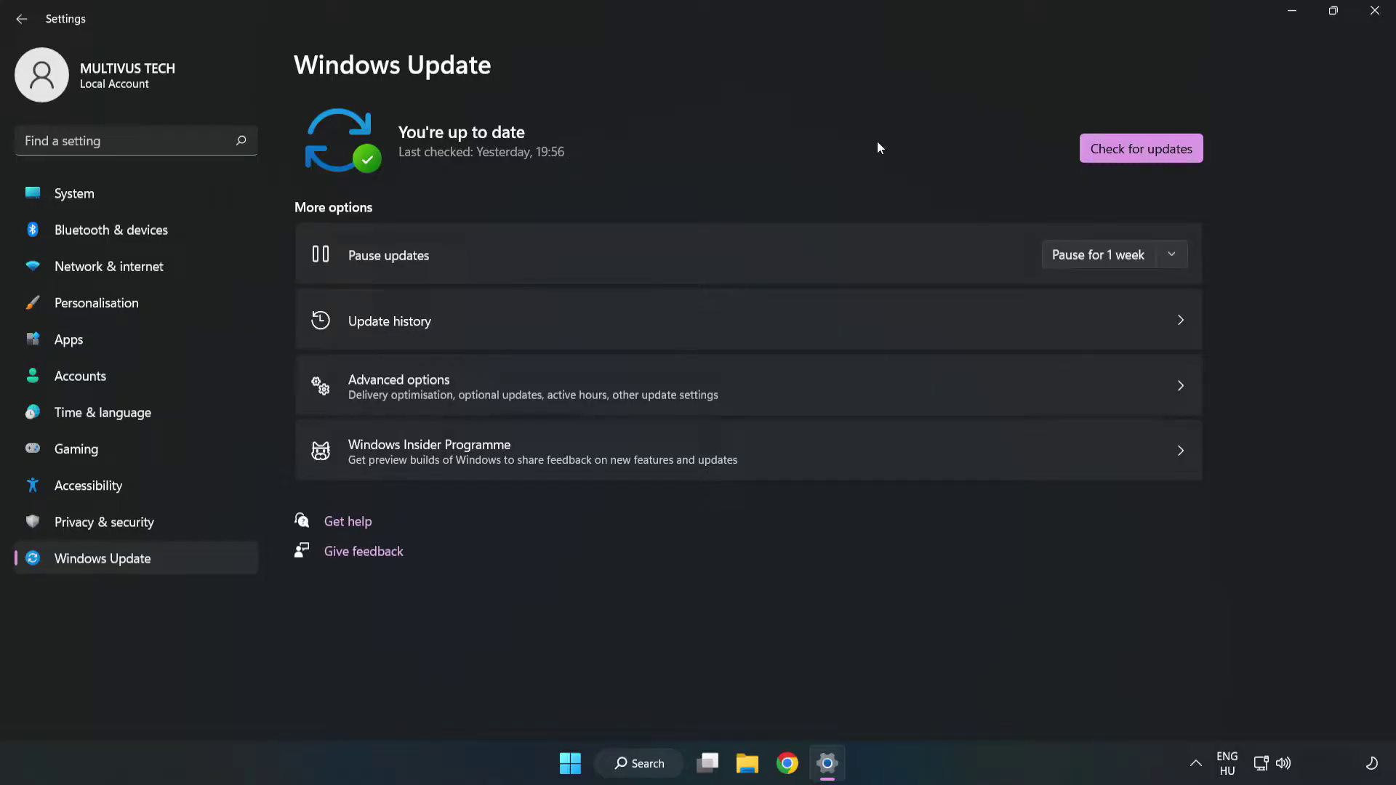
left_click(1146, 152)
left_click(1376, 15)
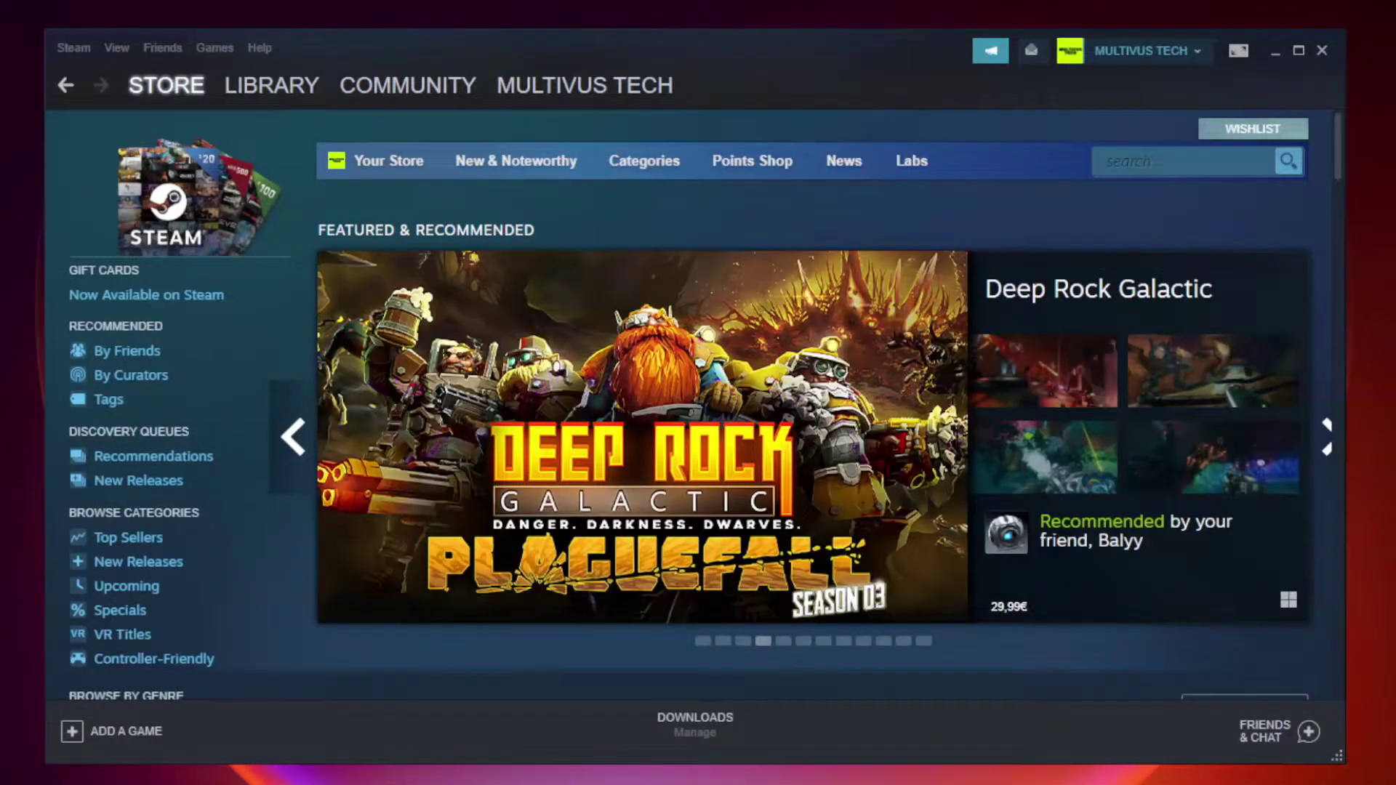
Step: In the Steam library, verify the integrity of the local files of YOUR NOT WORKING GAME through its properties
mouse_move(294, 98)
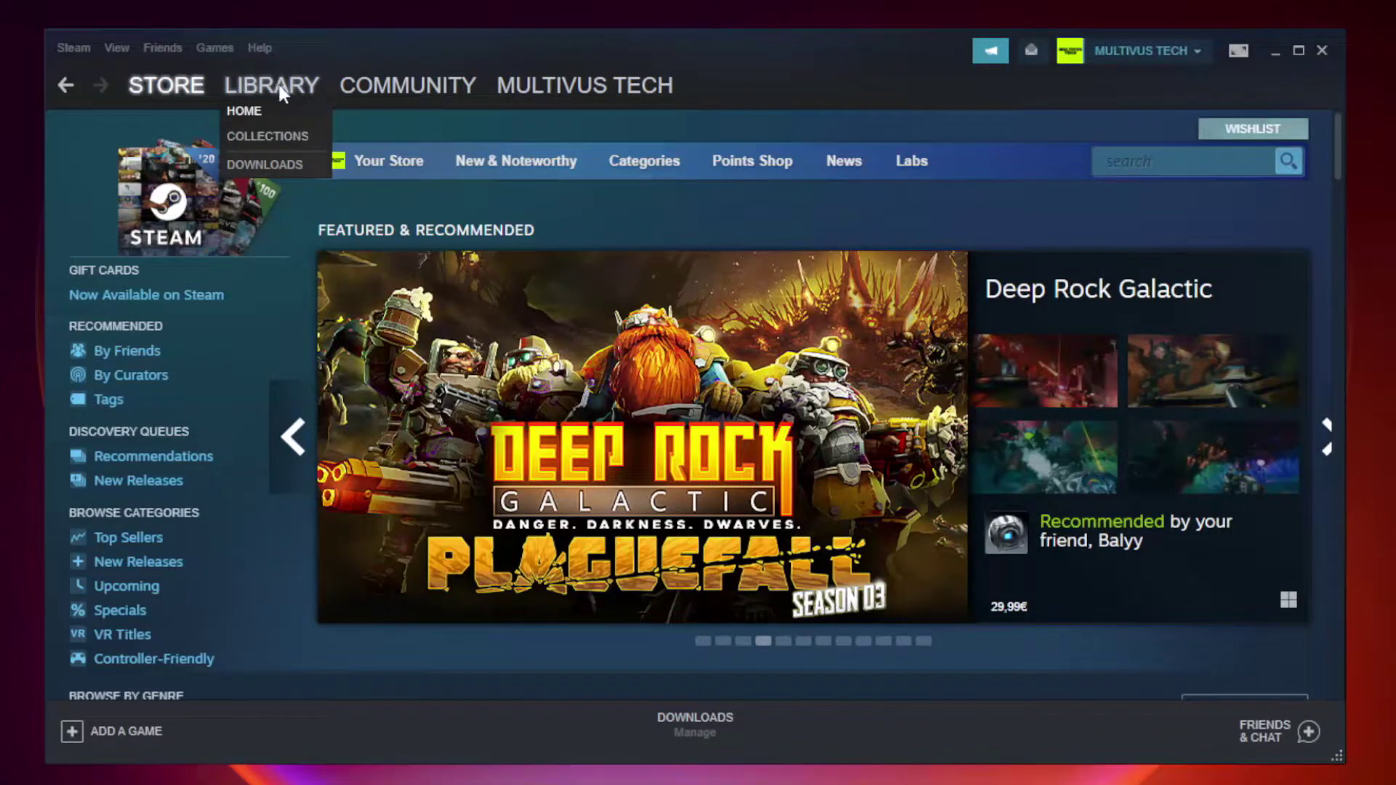
left_click(279, 89)
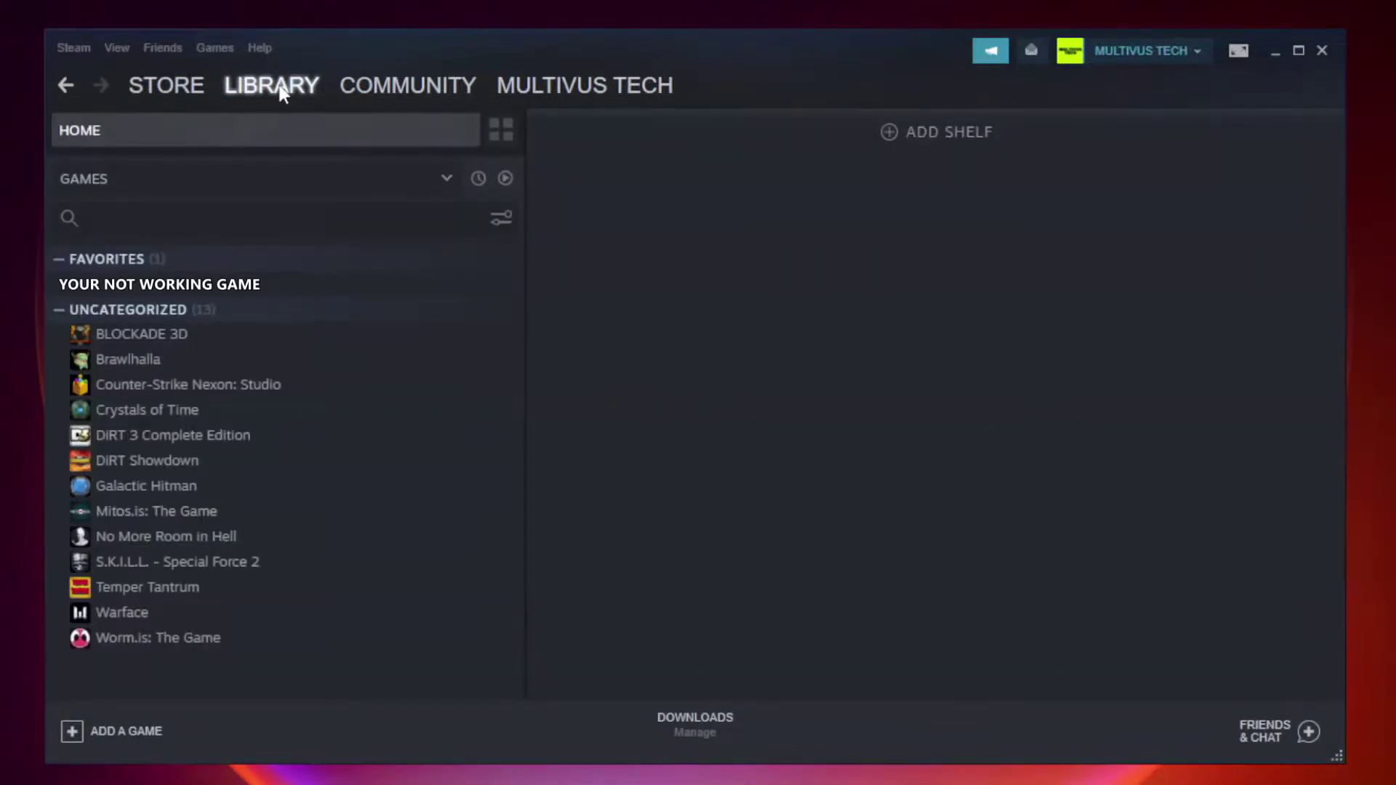
right_click(301, 290)
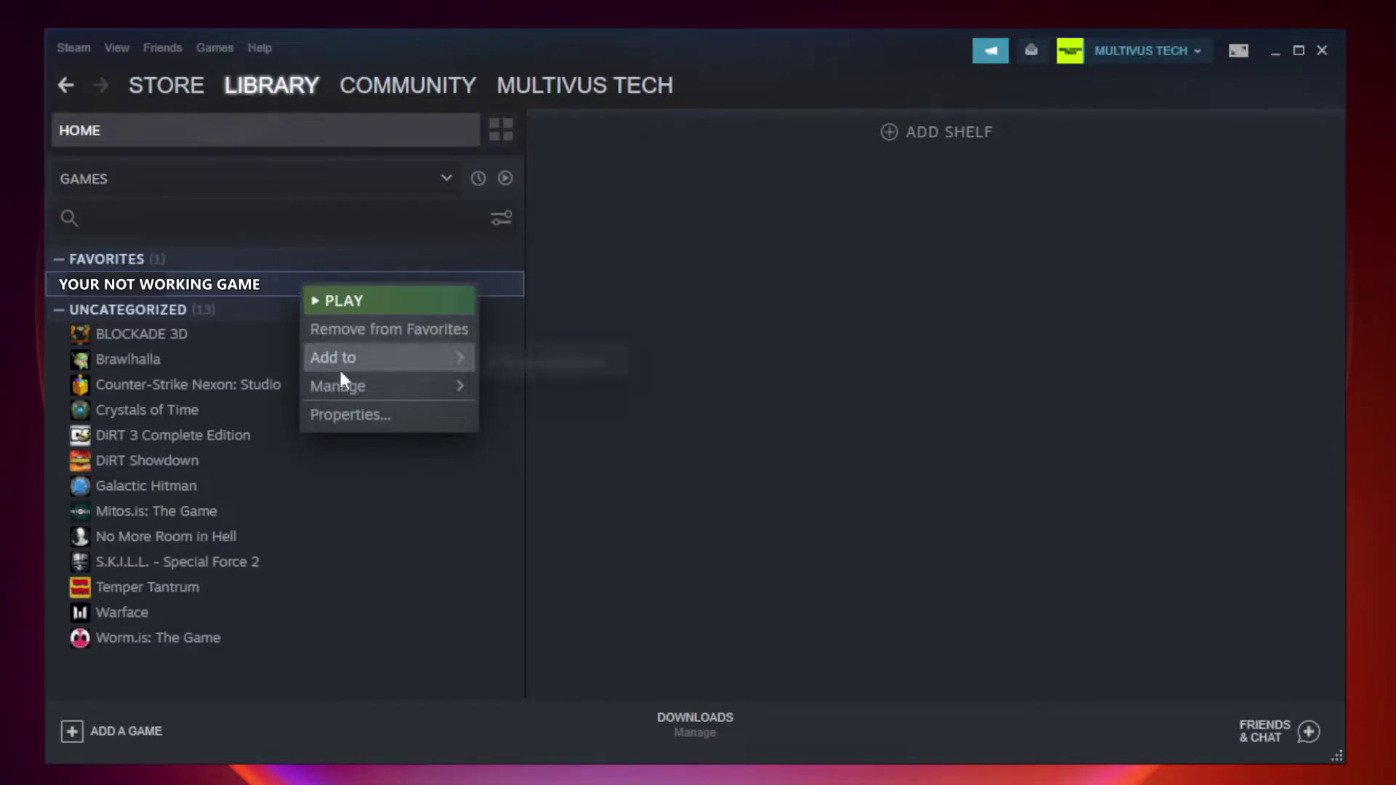
left_click(384, 413)
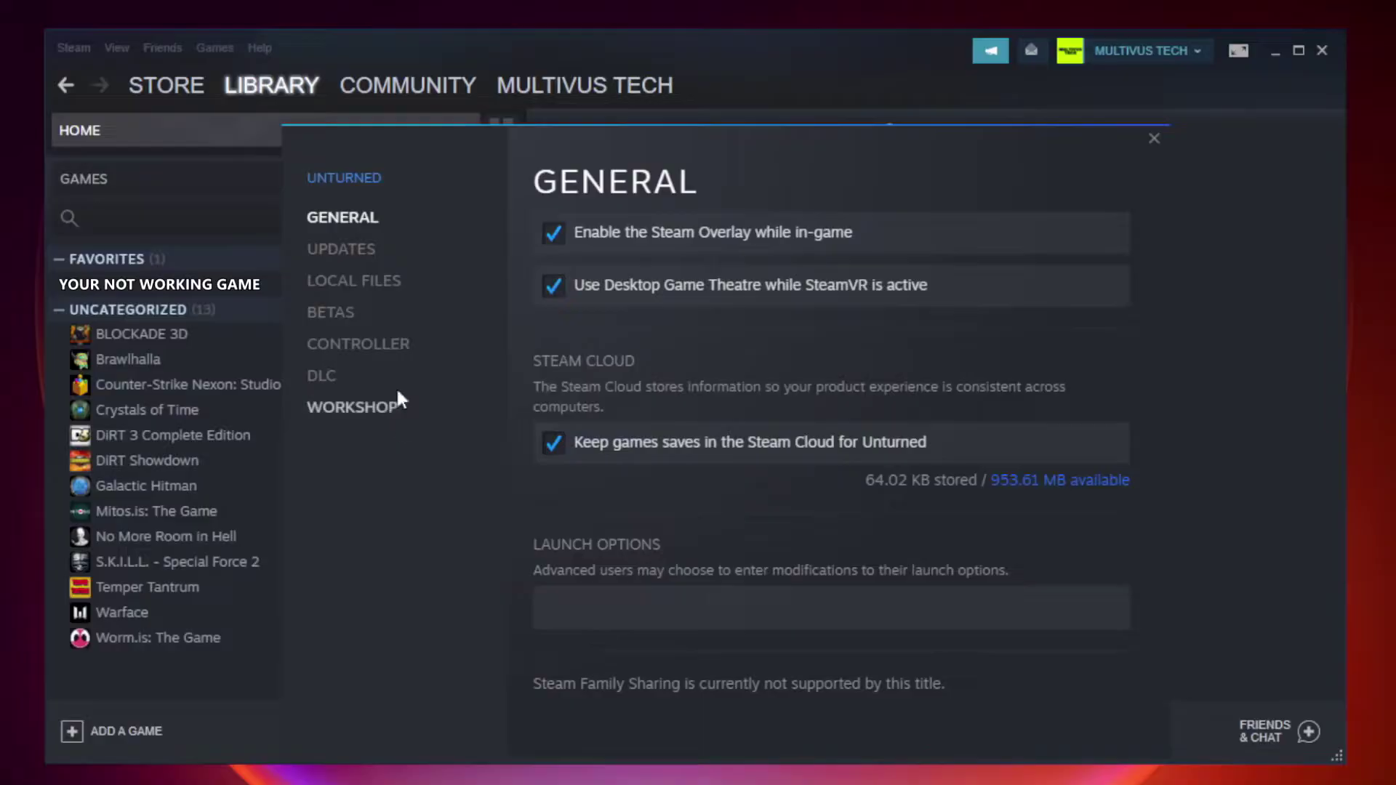
left_click(370, 286)
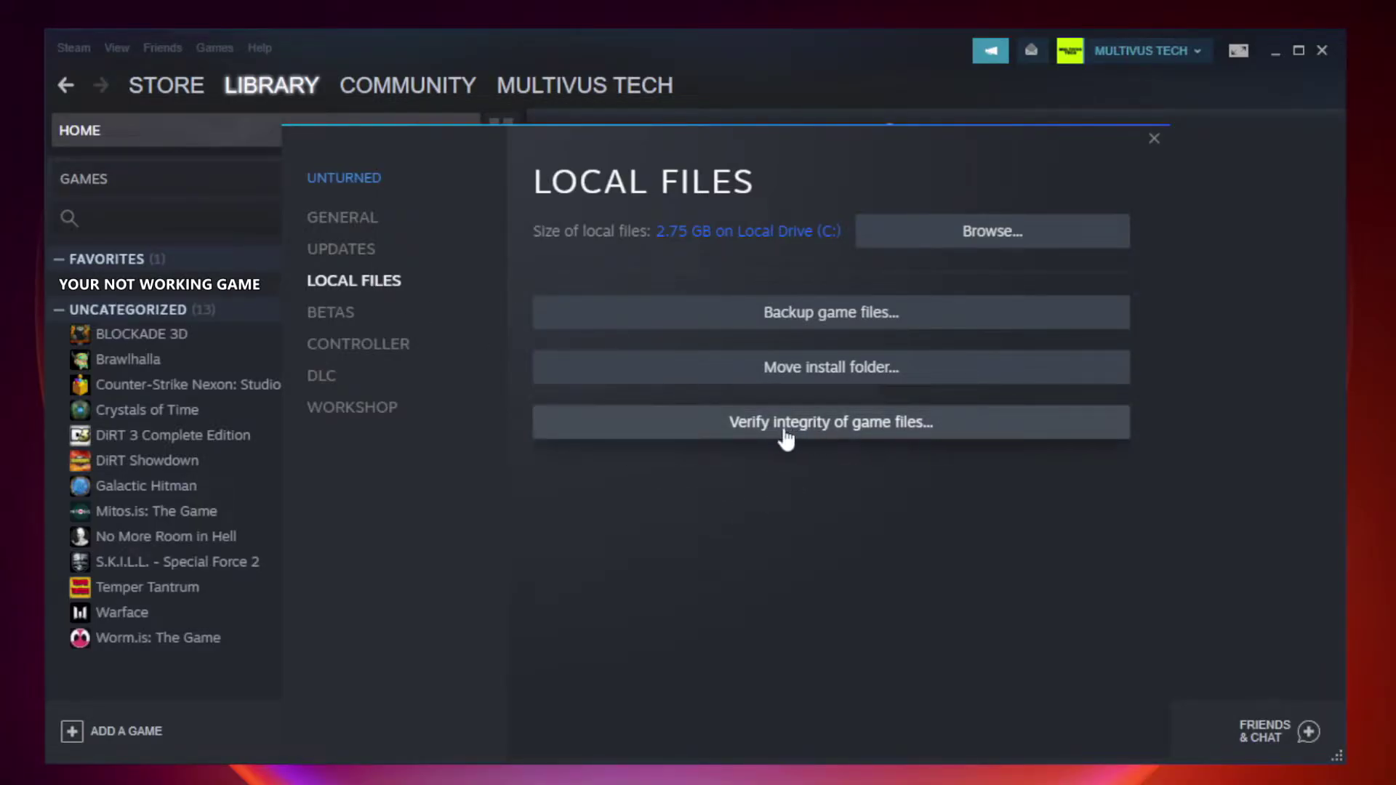
left_click(842, 428)
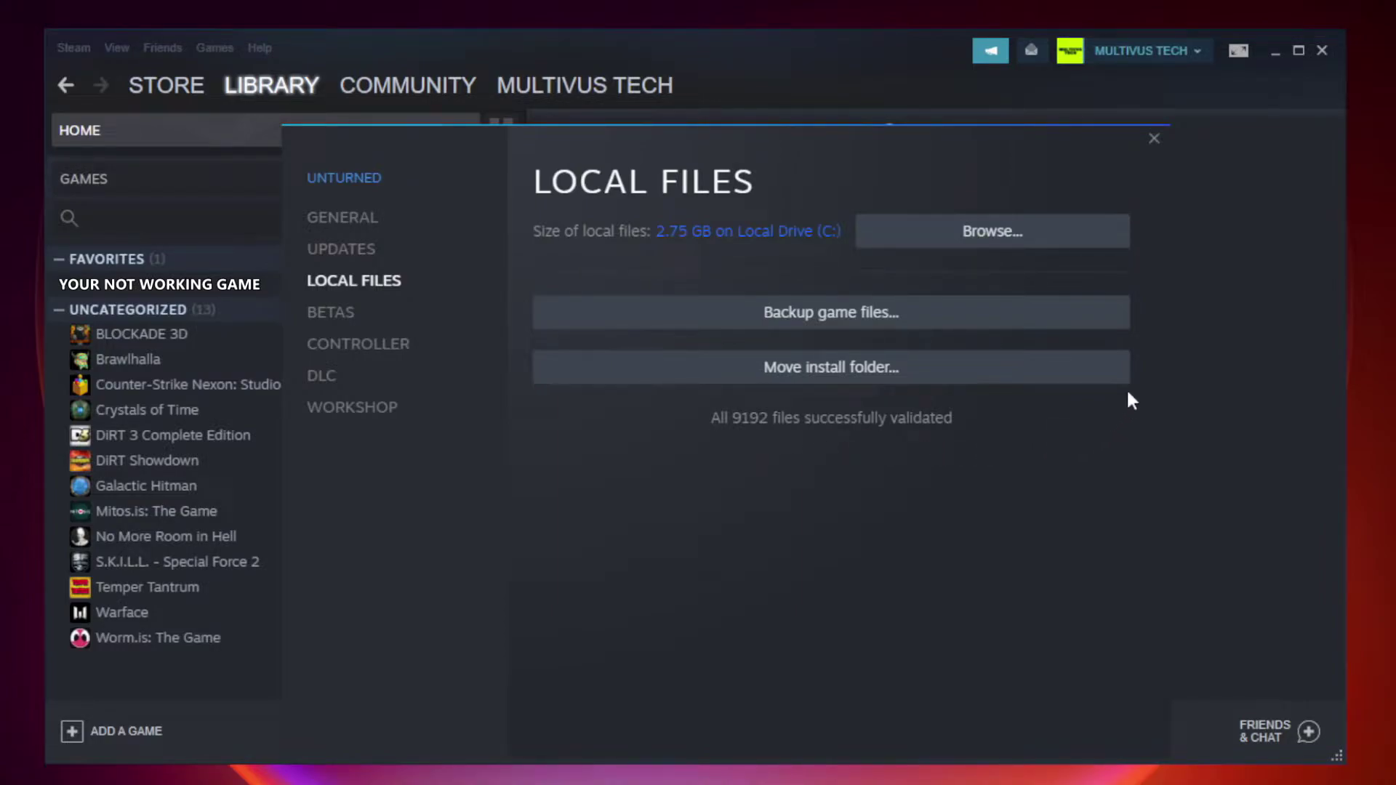
Step: Browse to the game's install folder from Steam and open the properties of the YOUR NOT WORKING GAME shortcut
left_click(998, 252)
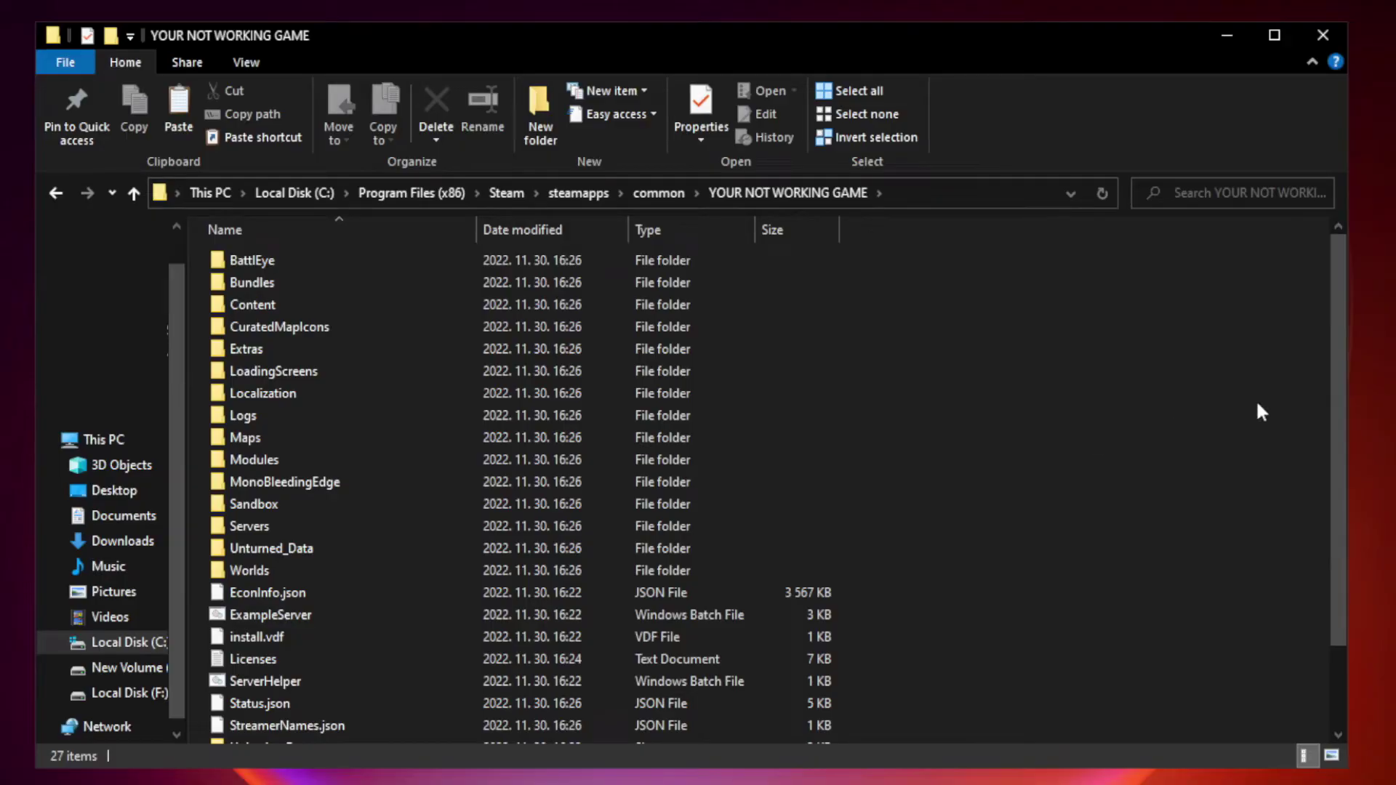
left_click_drag(1339, 381, 1341, 501)
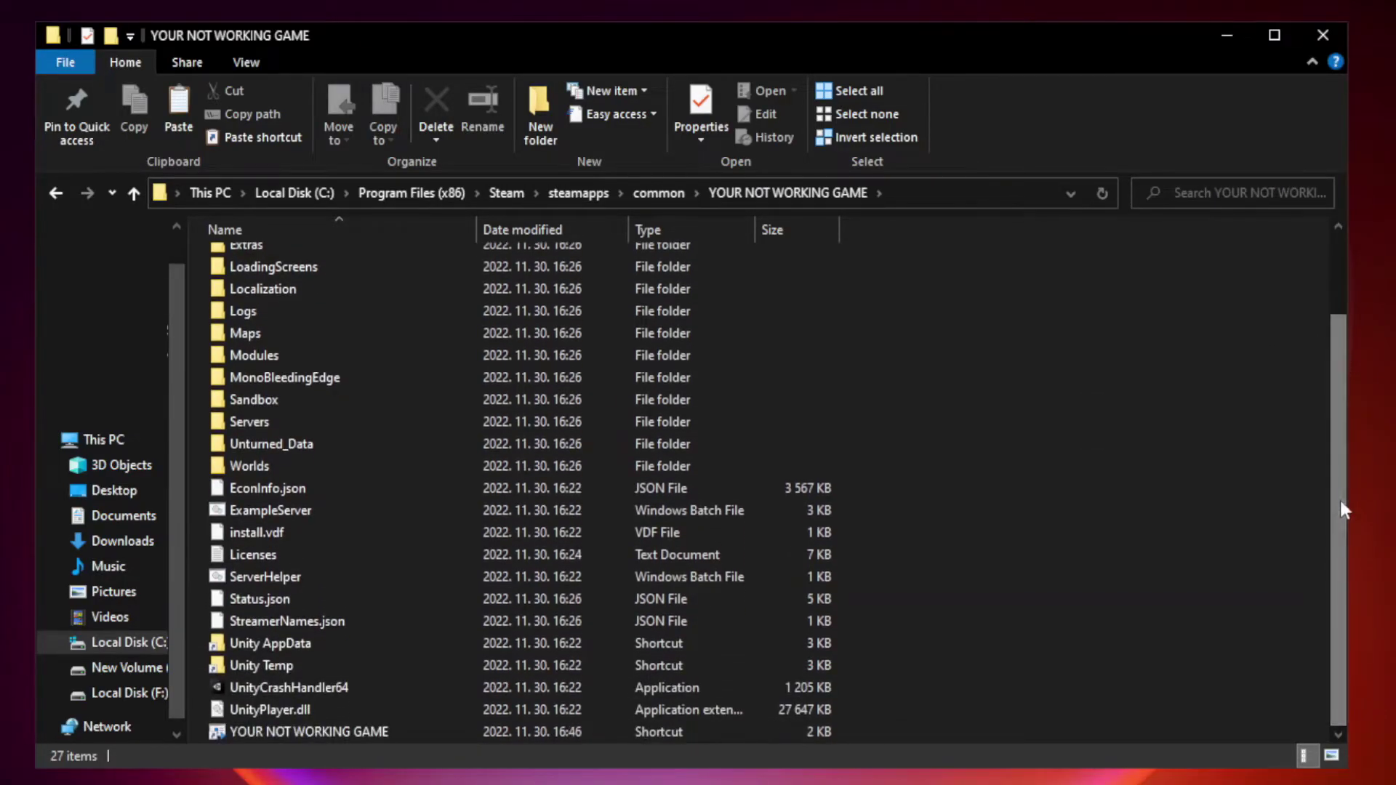
left_click(481, 736)
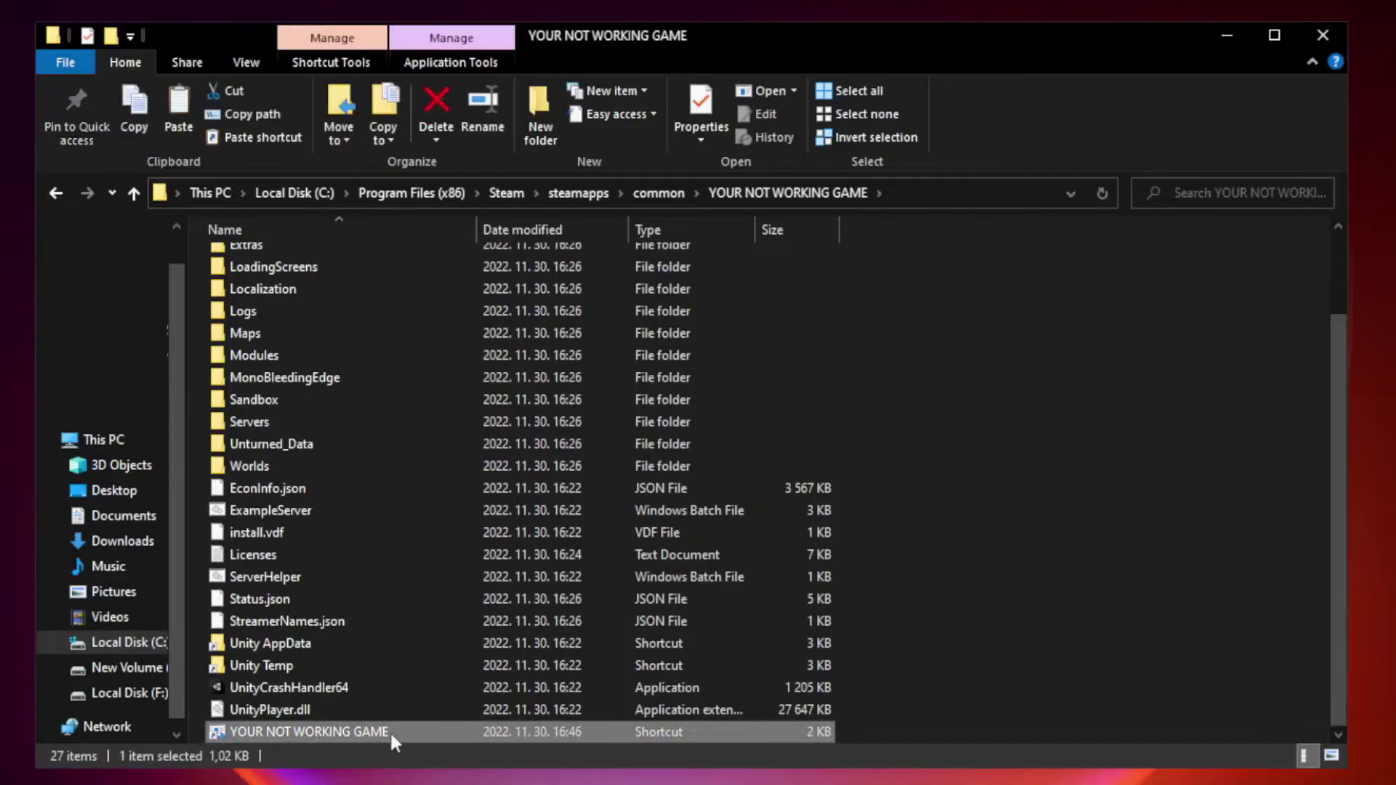
right_click(474, 736)
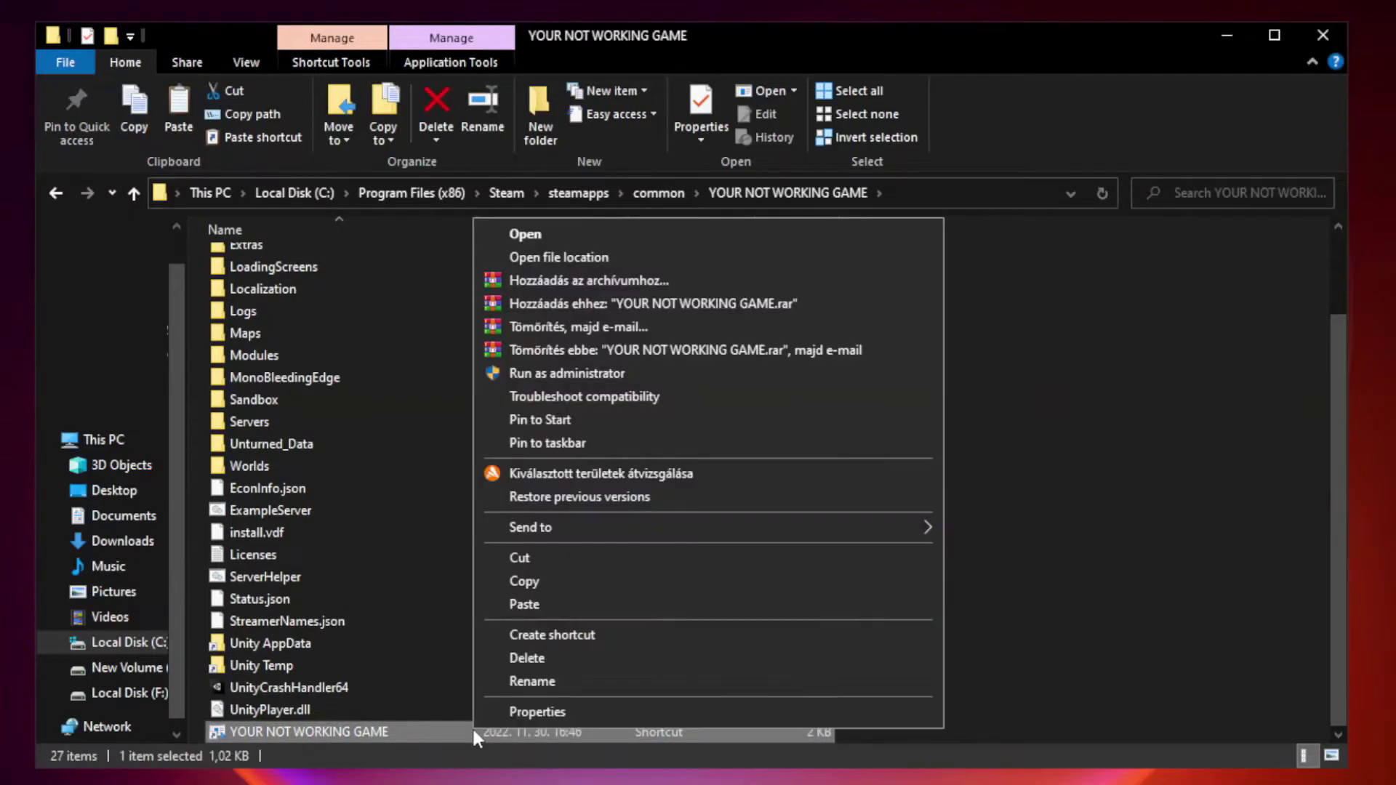
left_click(703, 712)
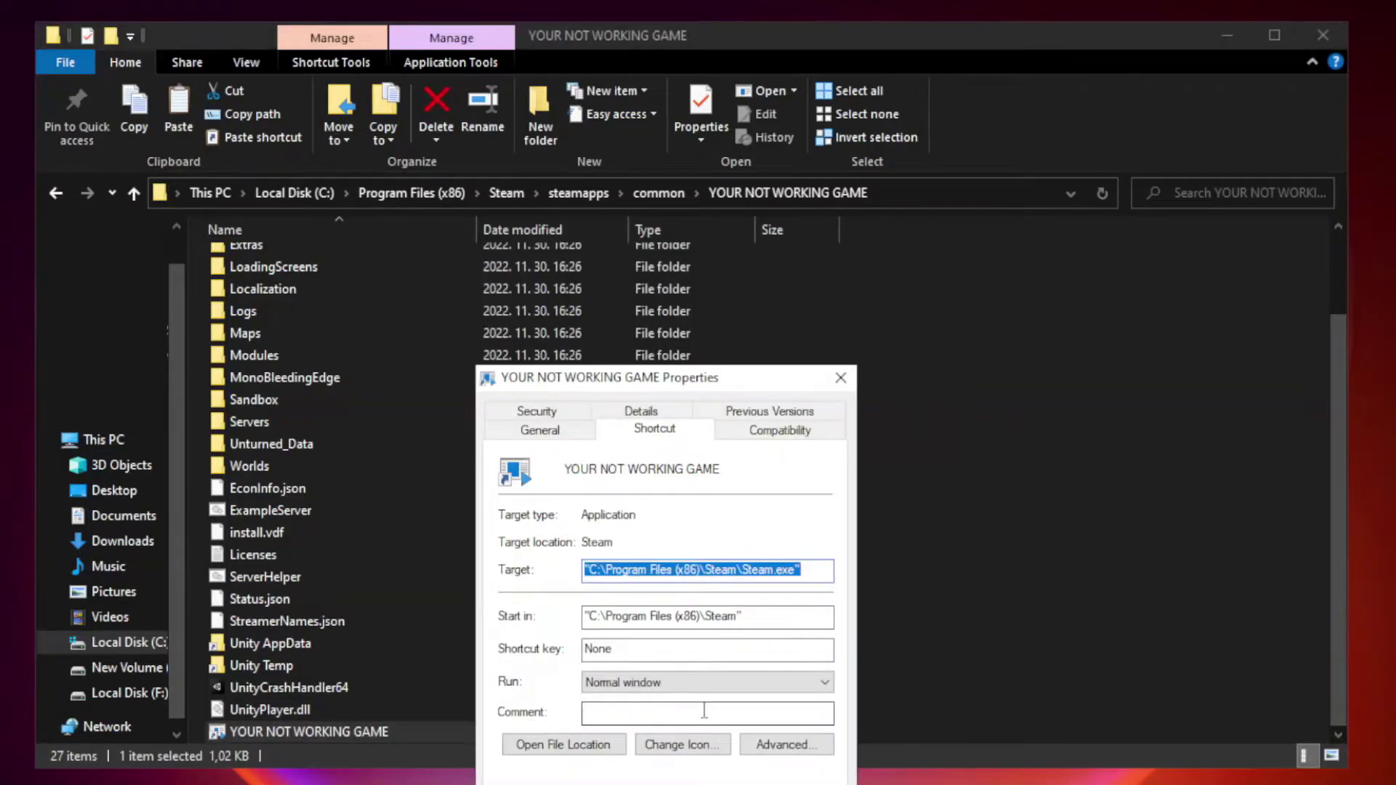
left_click_drag(694, 385, 693, 157)
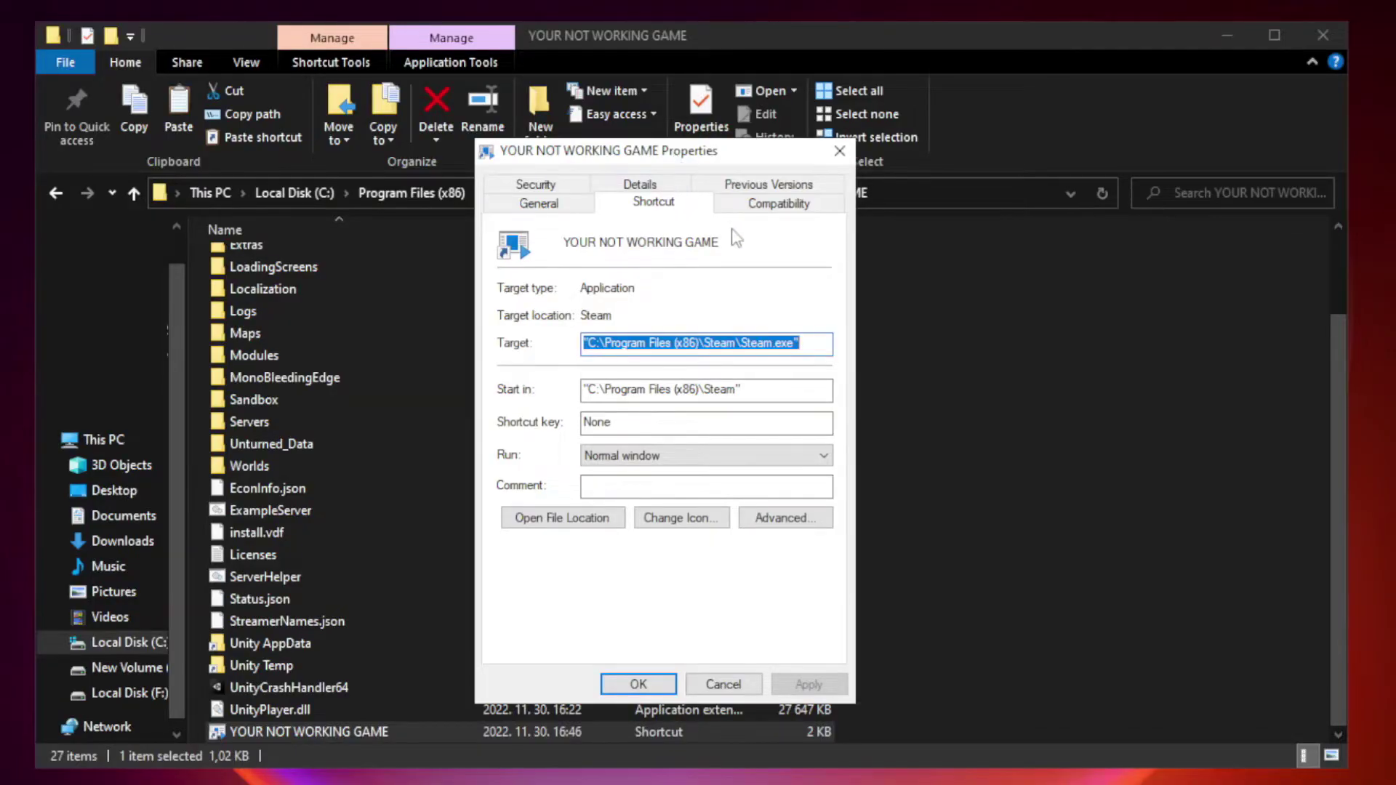
Step: Enable compatibility mode for the game shortcut and set it to Windows 8
left_click(773, 207)
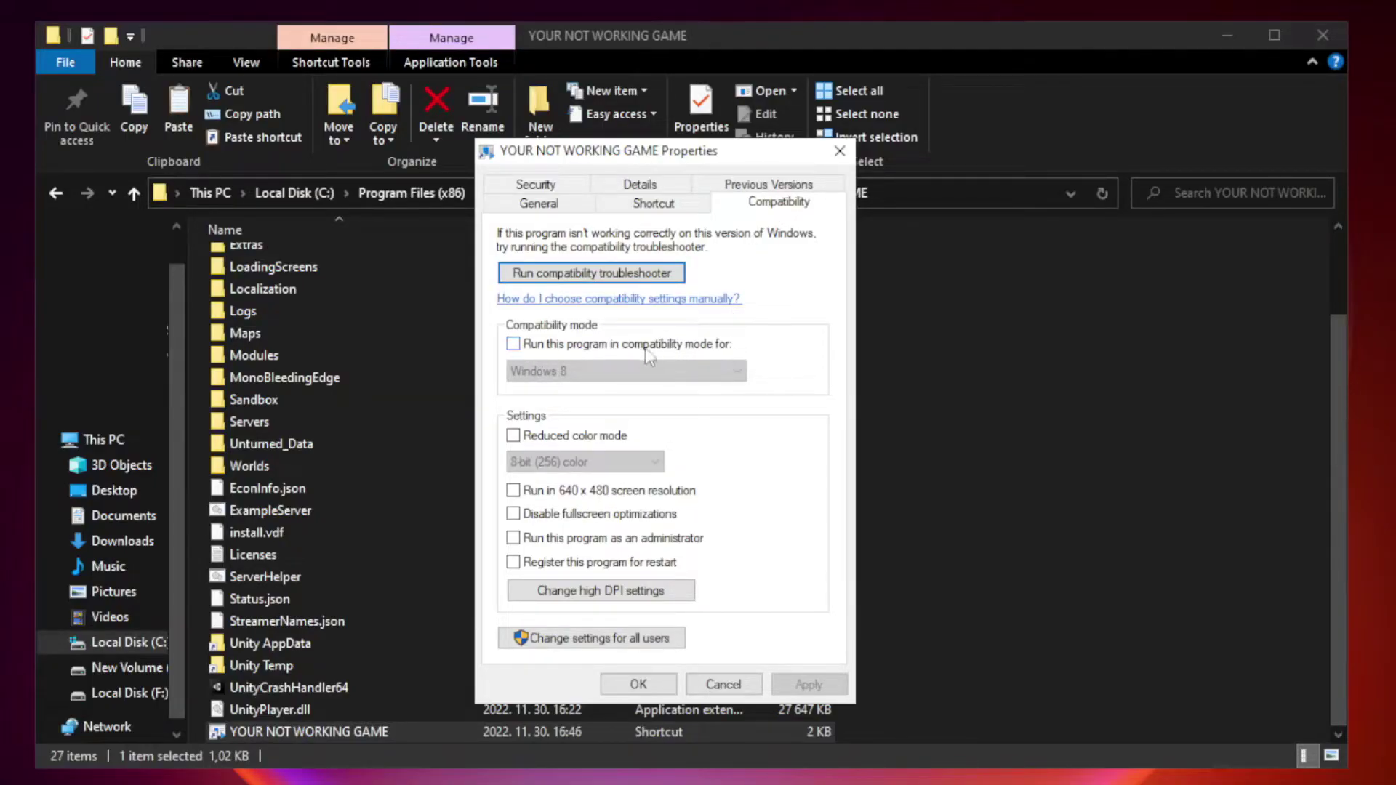
left_click(556, 351)
left_click(627, 374)
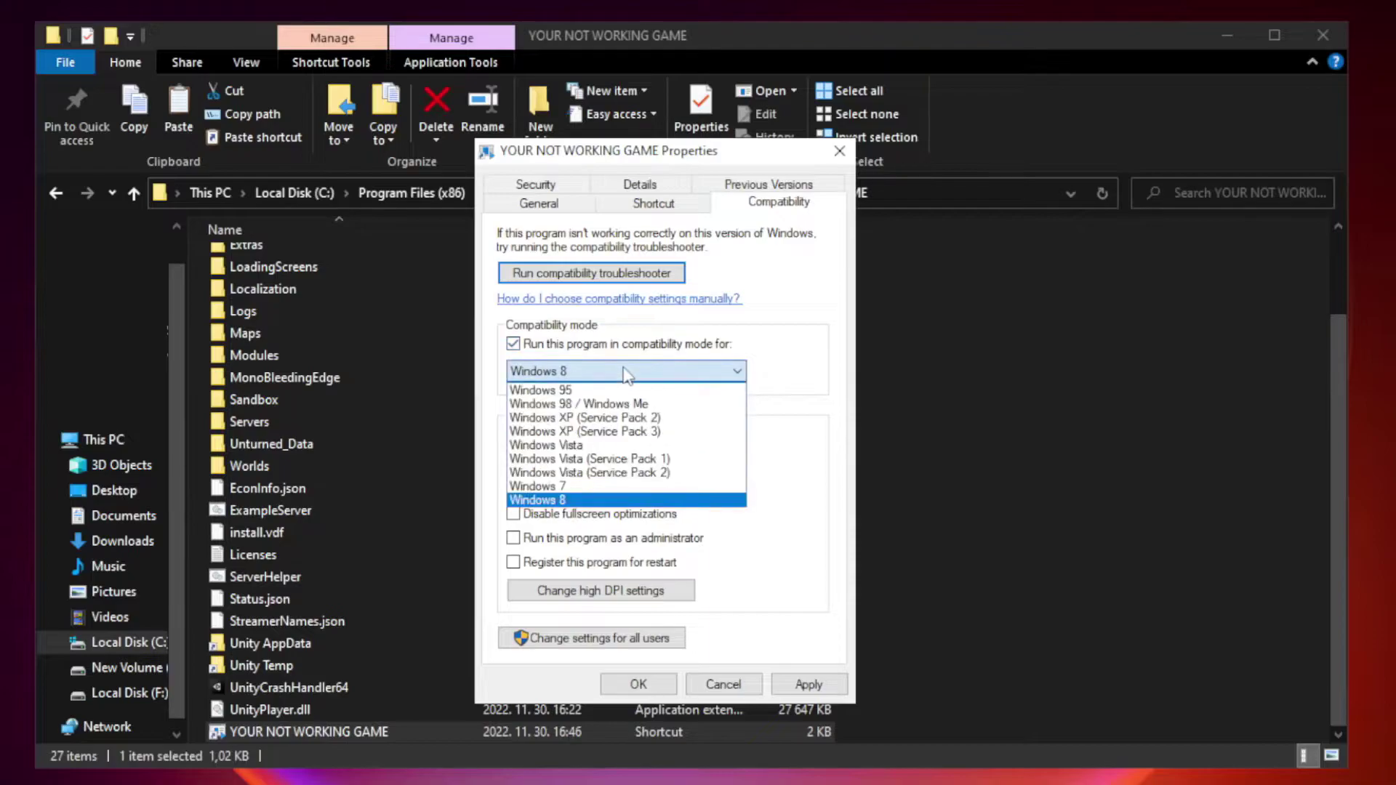
left_click(590, 500)
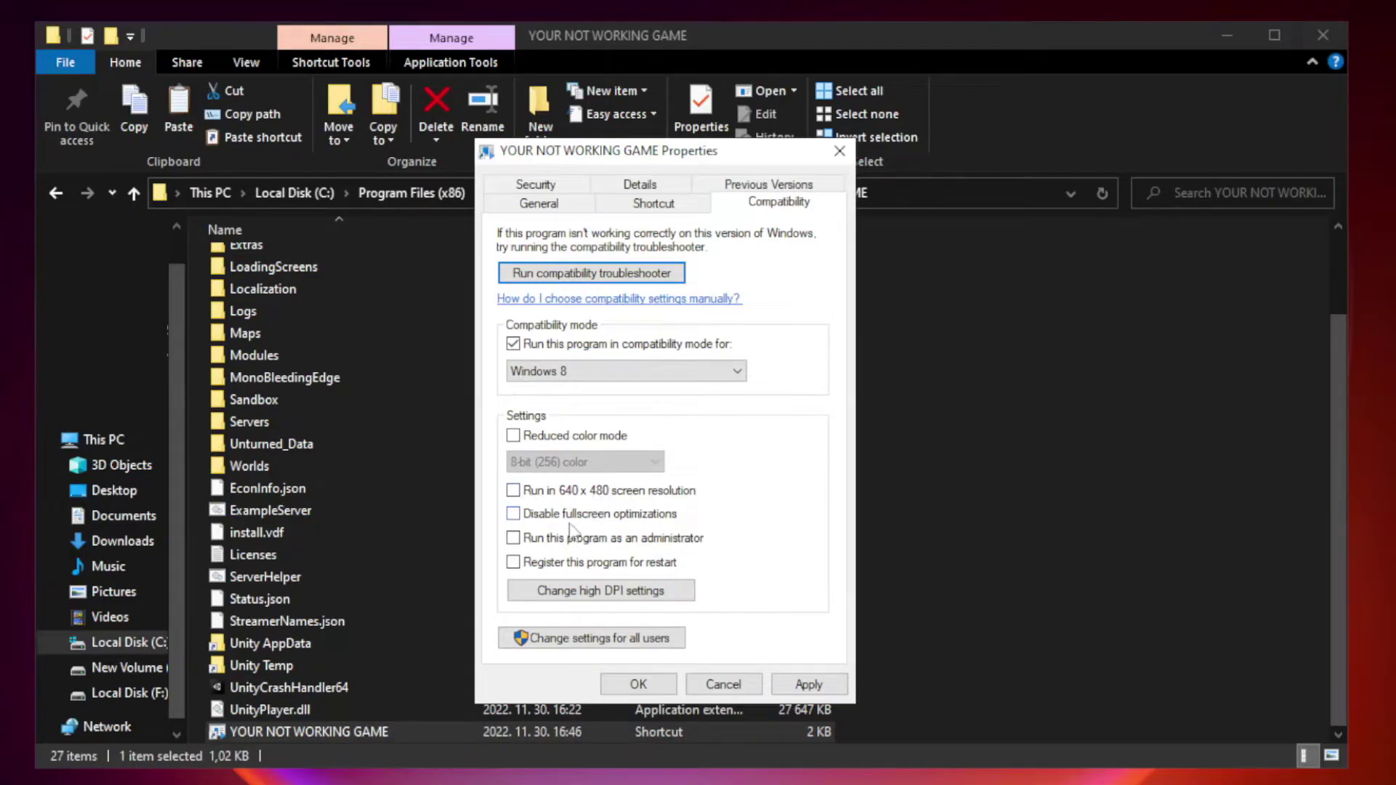
Step: Disable fullscreen optimizations and enable running the shortcut as administrator, apply the compatibility settings, and close the properties and game folder
left_click(546, 520)
left_click(803, 687)
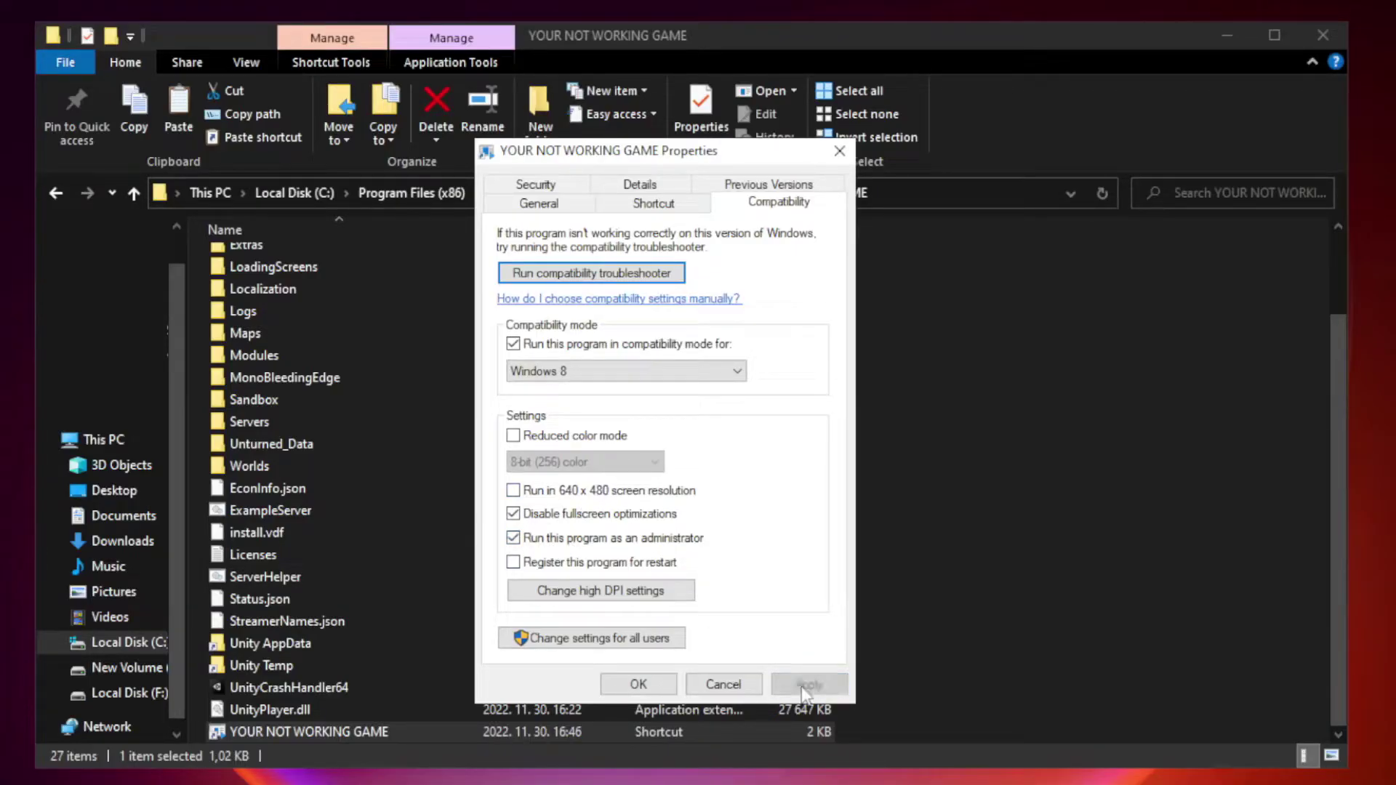
left_click(637, 685)
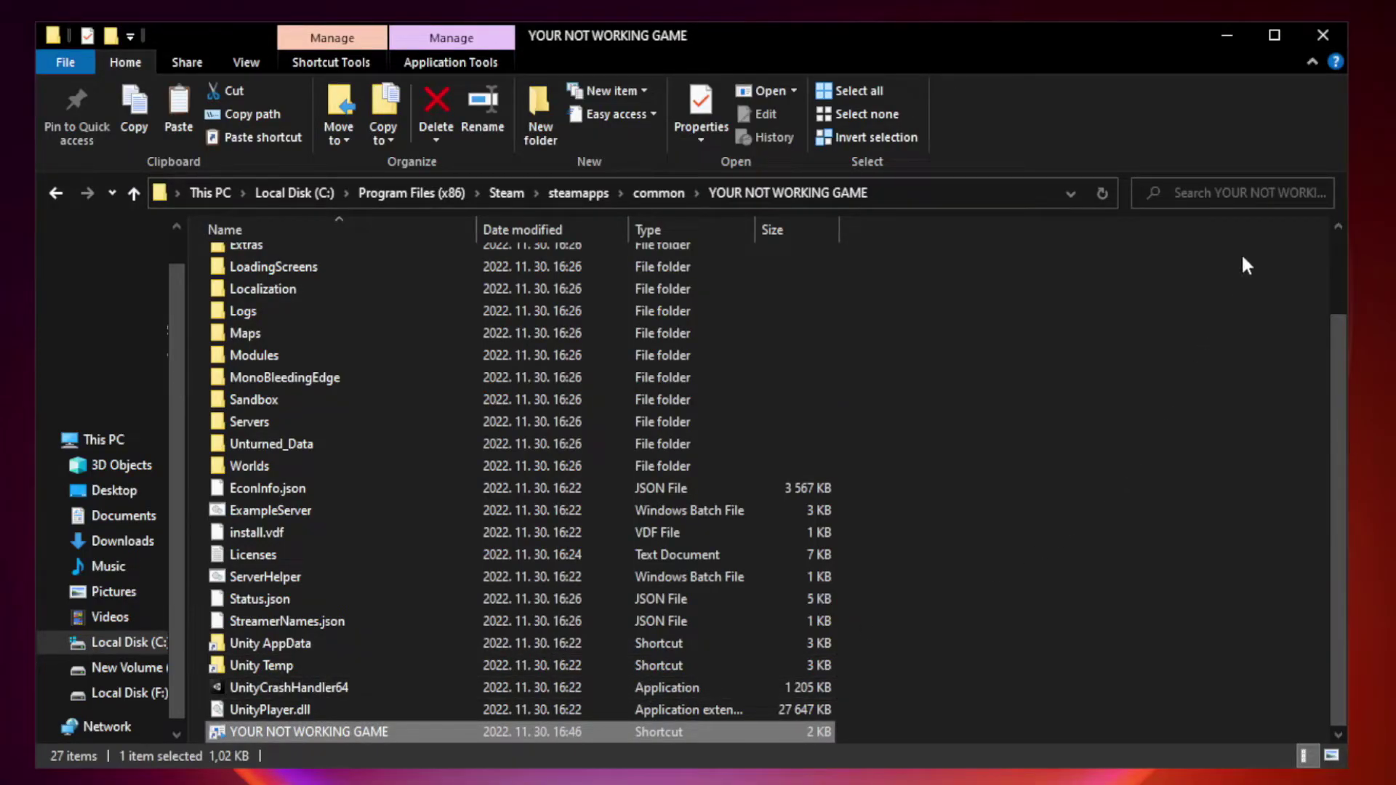
left_click(1321, 38)
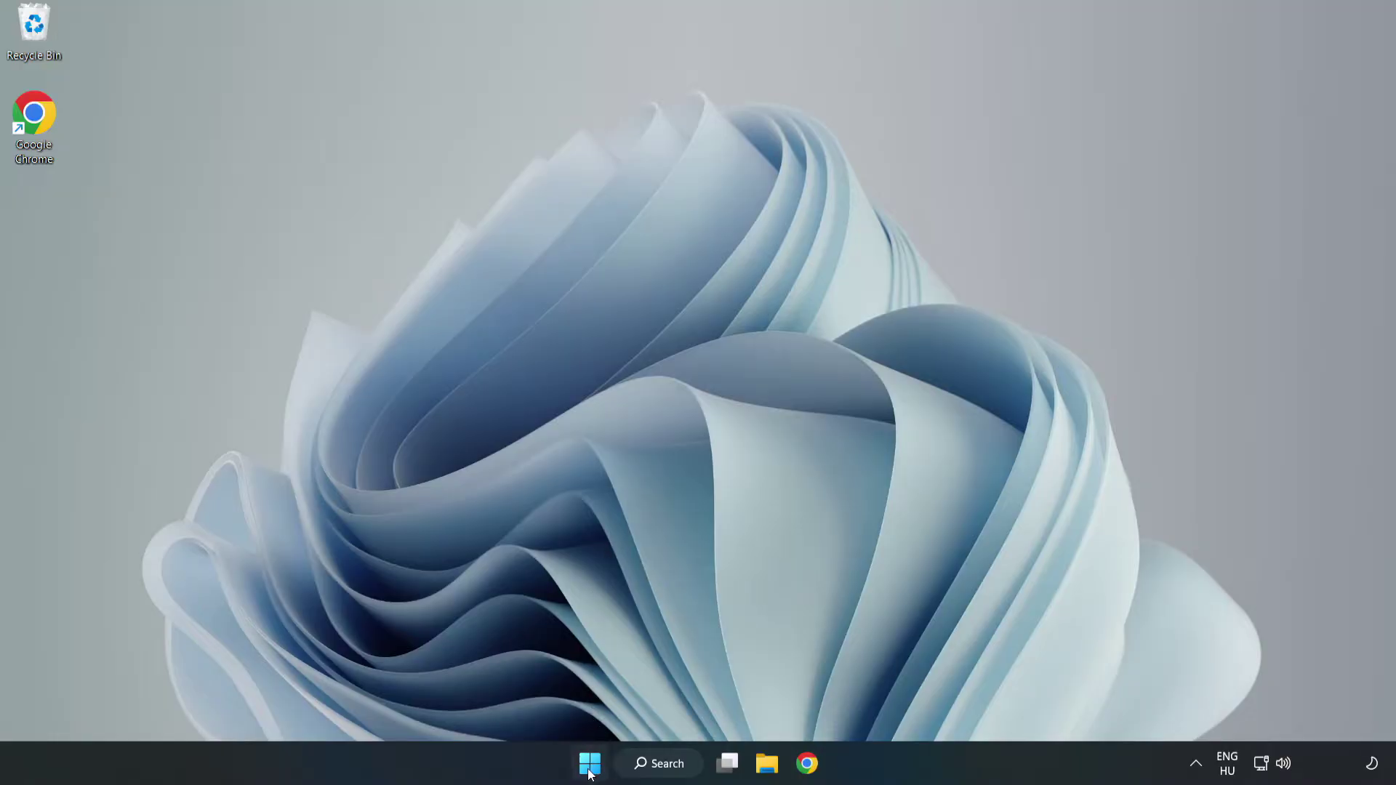
Step: In Task Manager, disable Cortana, Microsoft Edge, Microsoft Teams and Phone Link from launching at startup, and close Task Manager
right_click(592, 768)
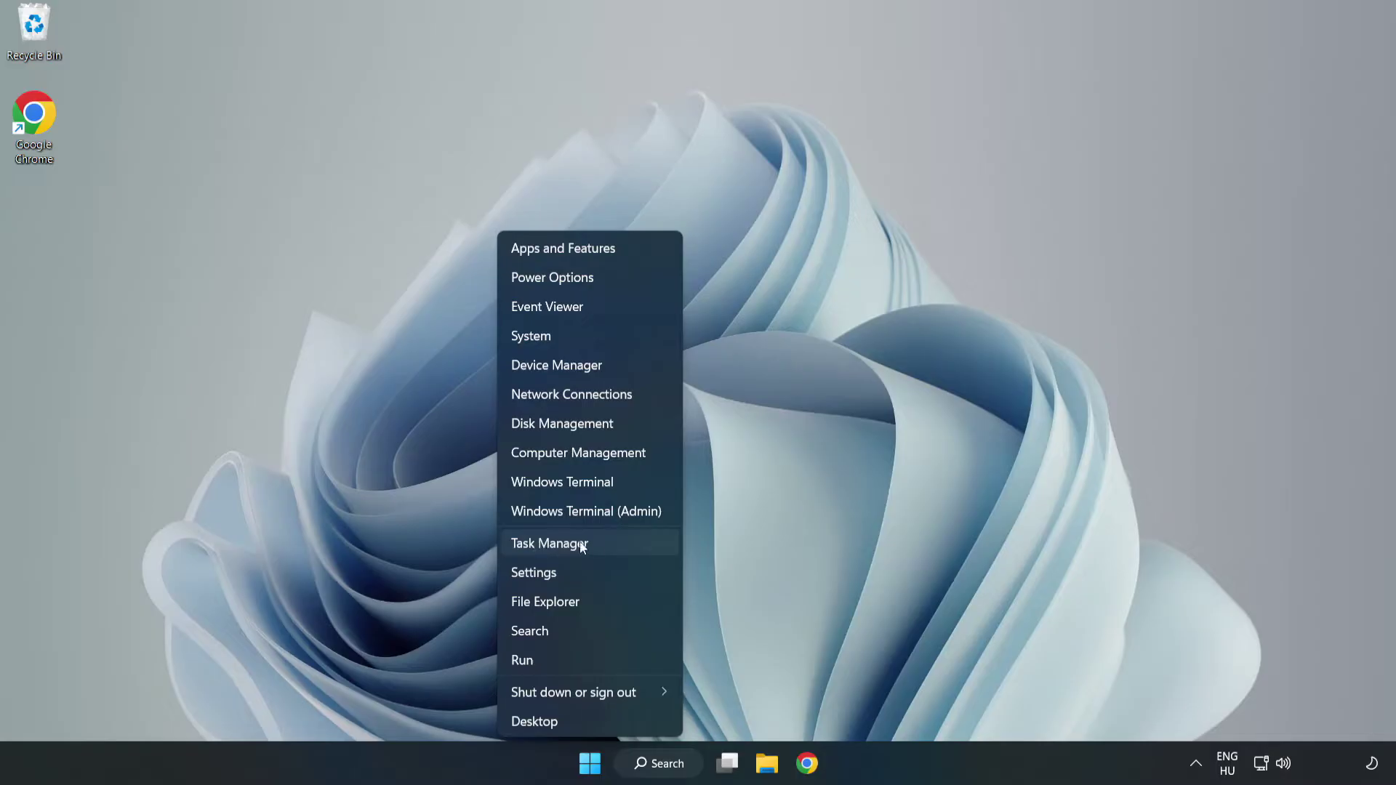
left_click(588, 547)
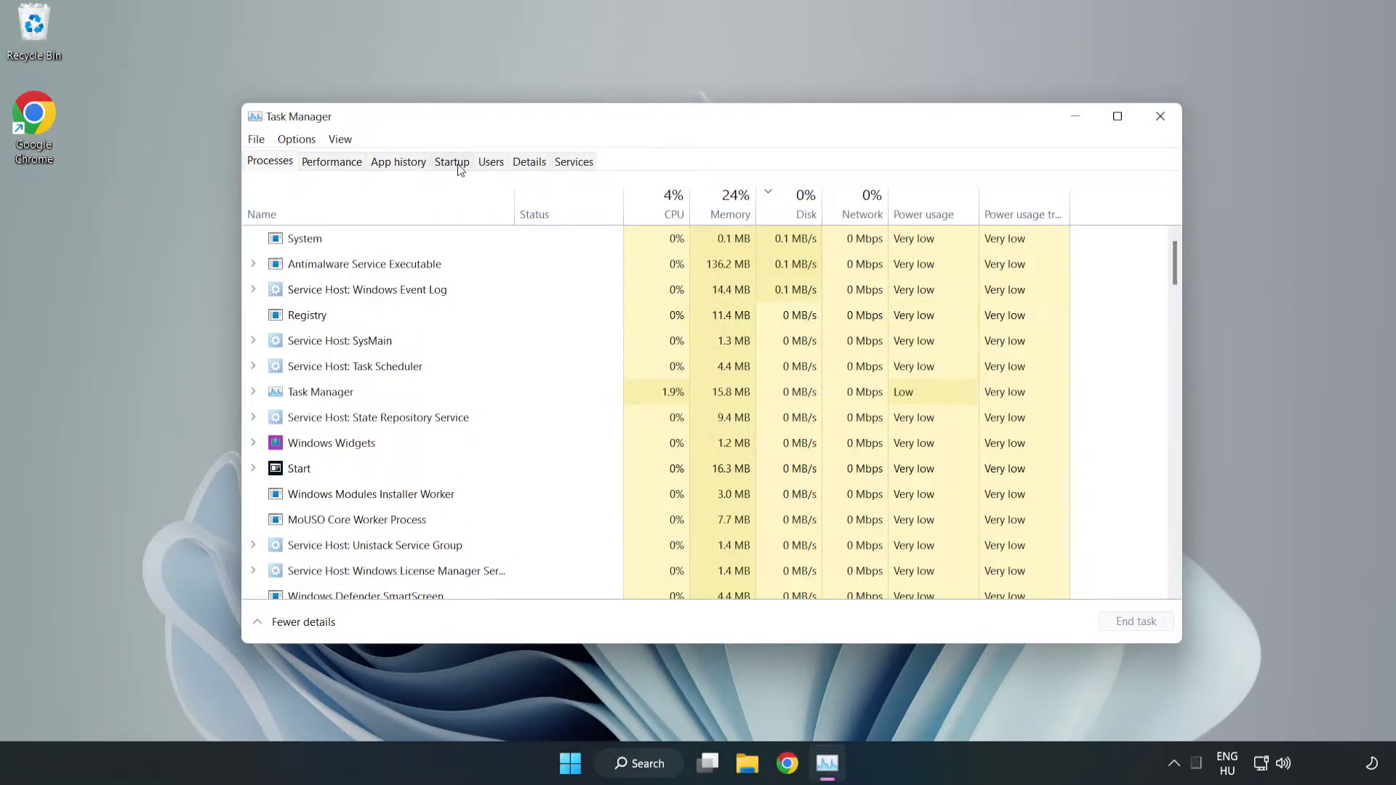
left_click(454, 166)
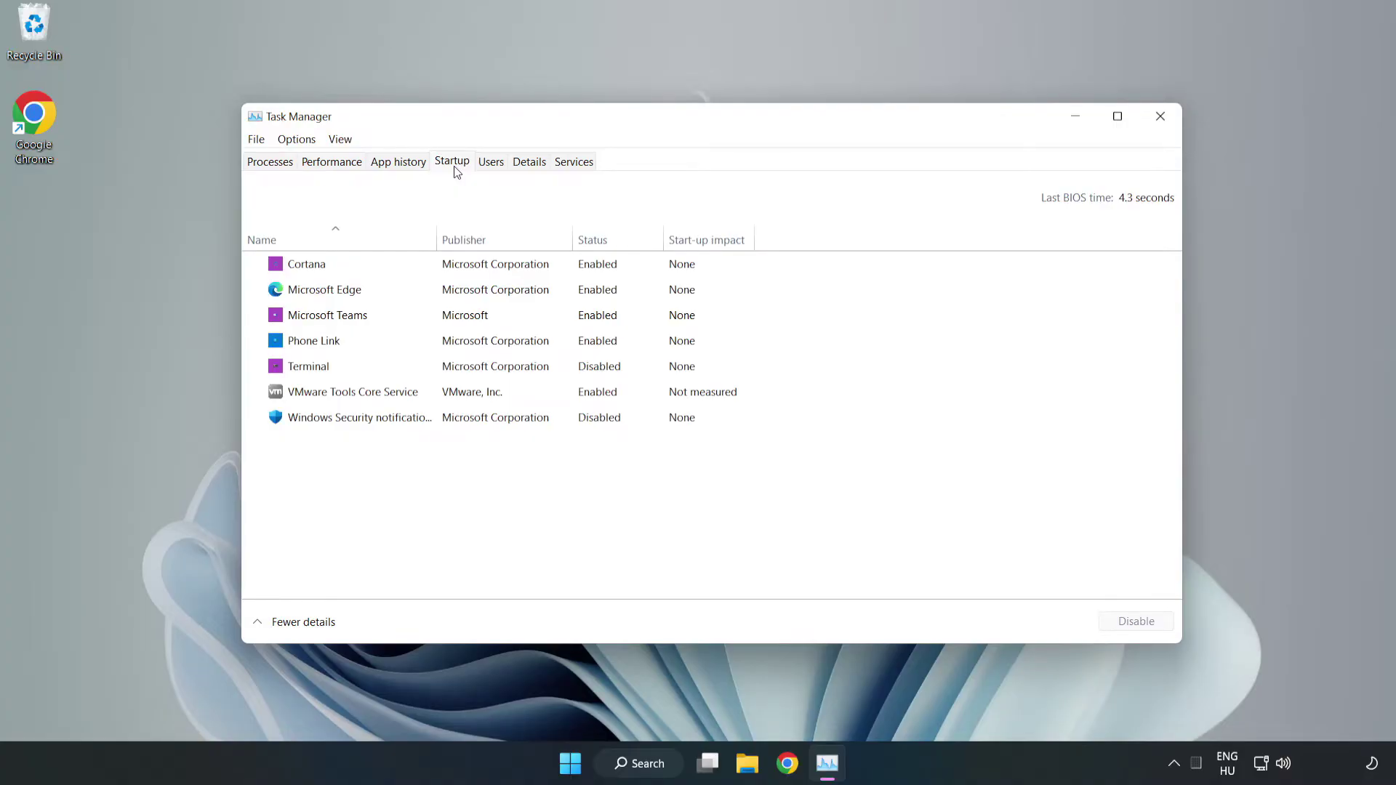
left_click(481, 271)
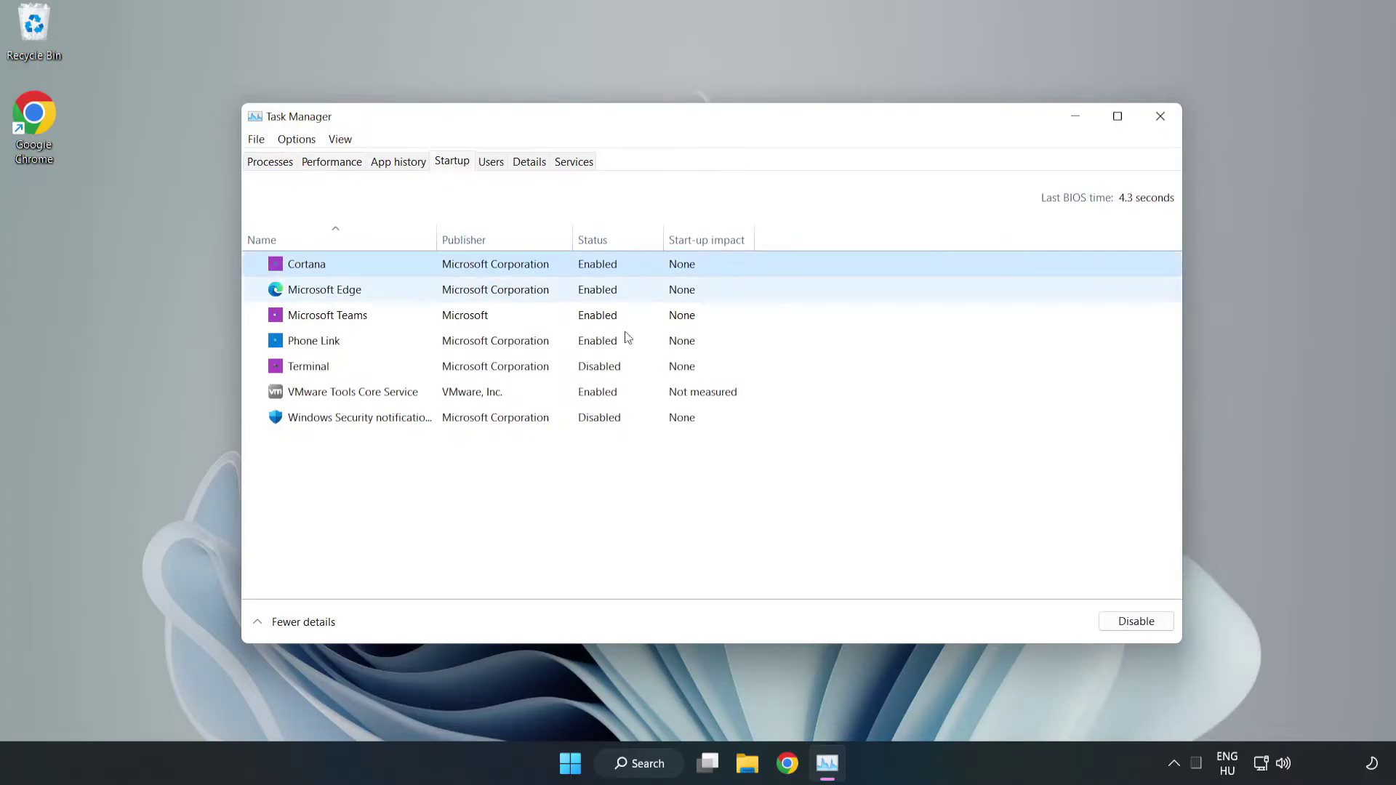
left_click(1127, 622)
left_click(608, 292)
left_click(1123, 620)
left_click(477, 317)
left_click(1131, 624)
left_click(469, 348)
left_click(1152, 627)
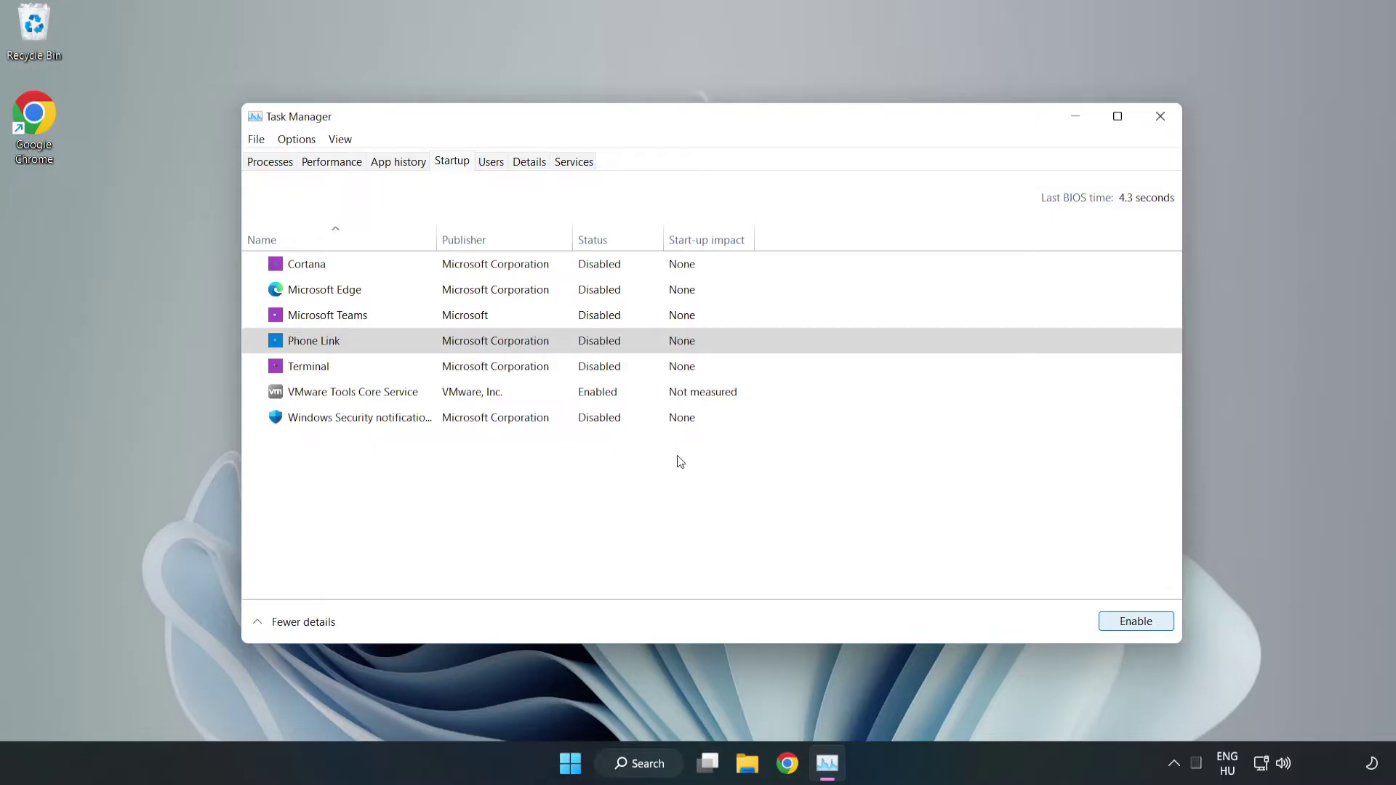
left_click(1161, 120)
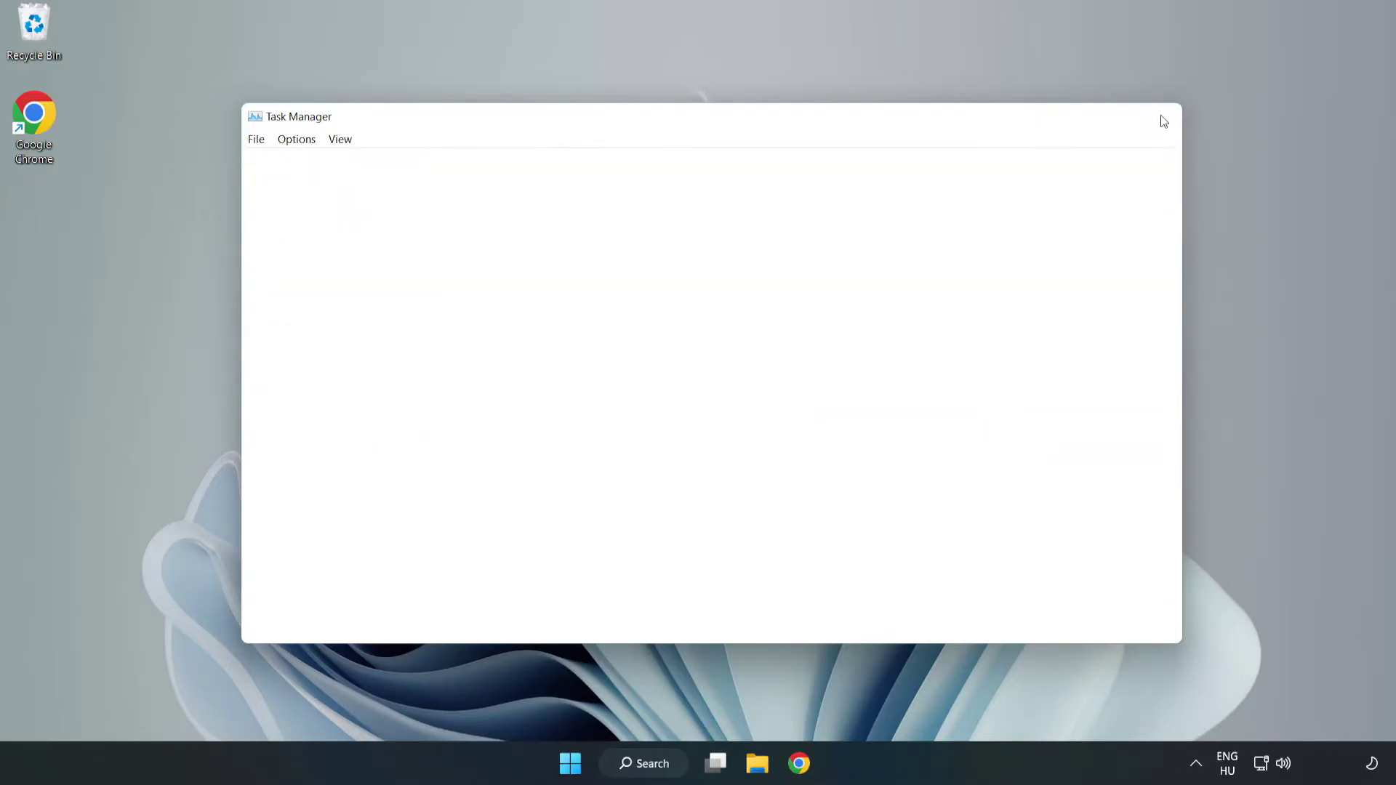
Step: Find Command Prompt by searching for cmd, run it as administrator and move its window nearer the middle of the desktop
left_click(675, 760)
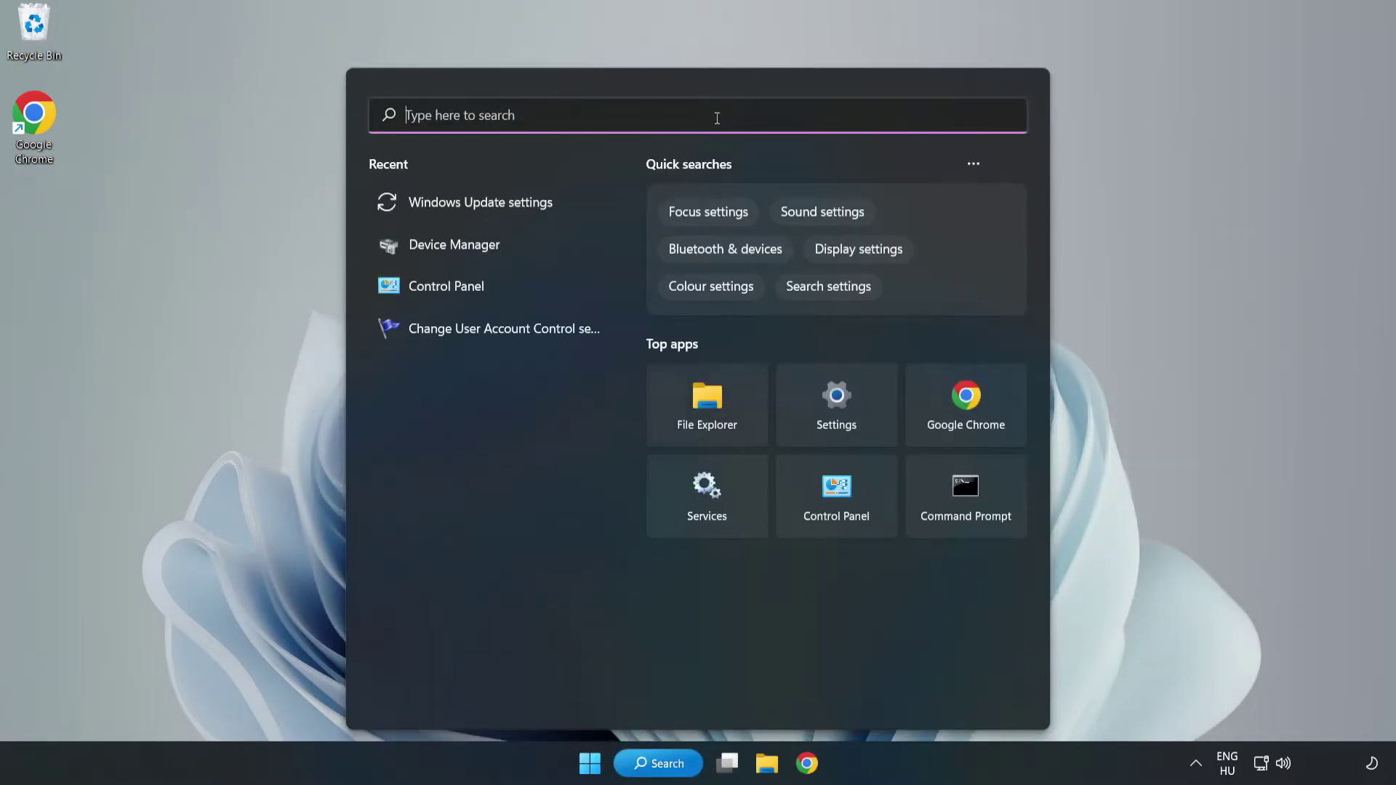
type("cmd")
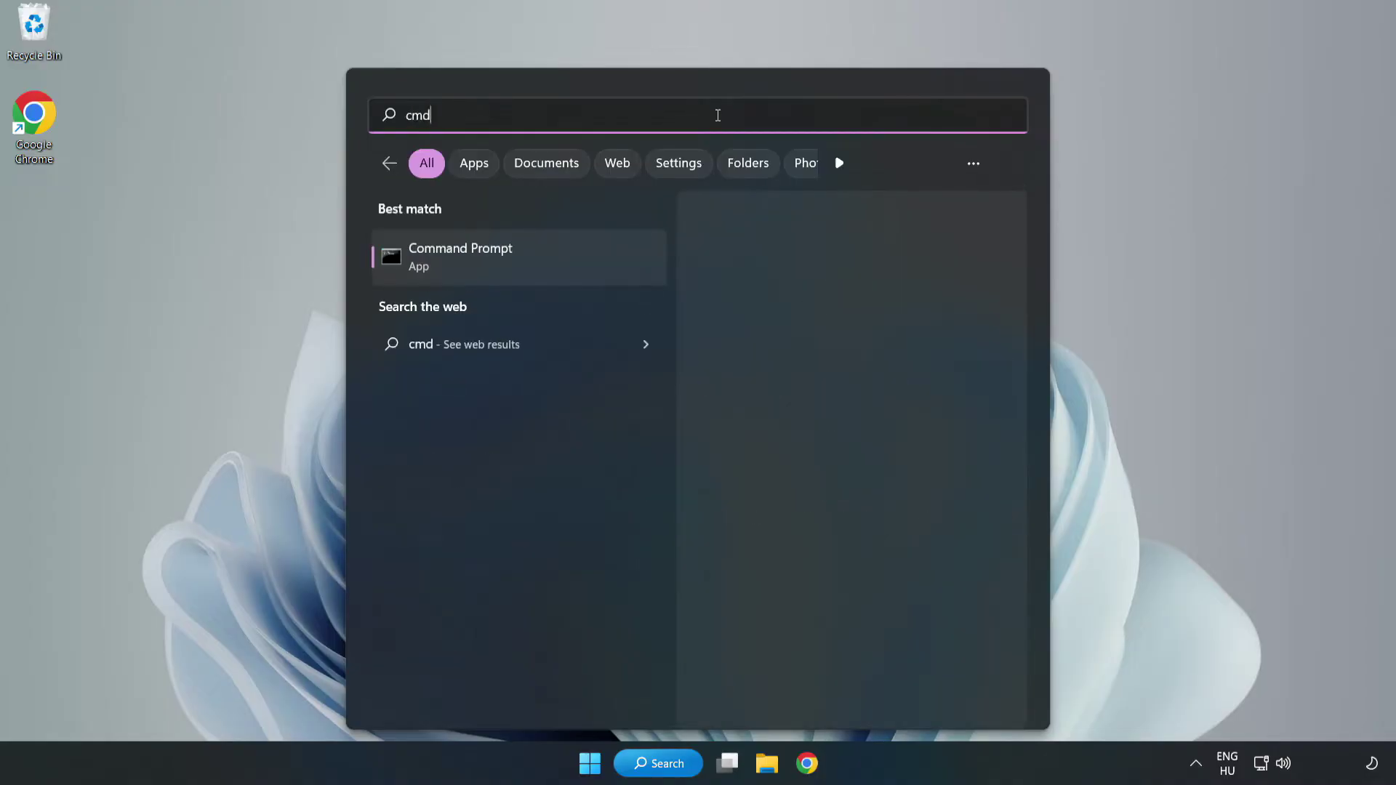
right_click(547, 262)
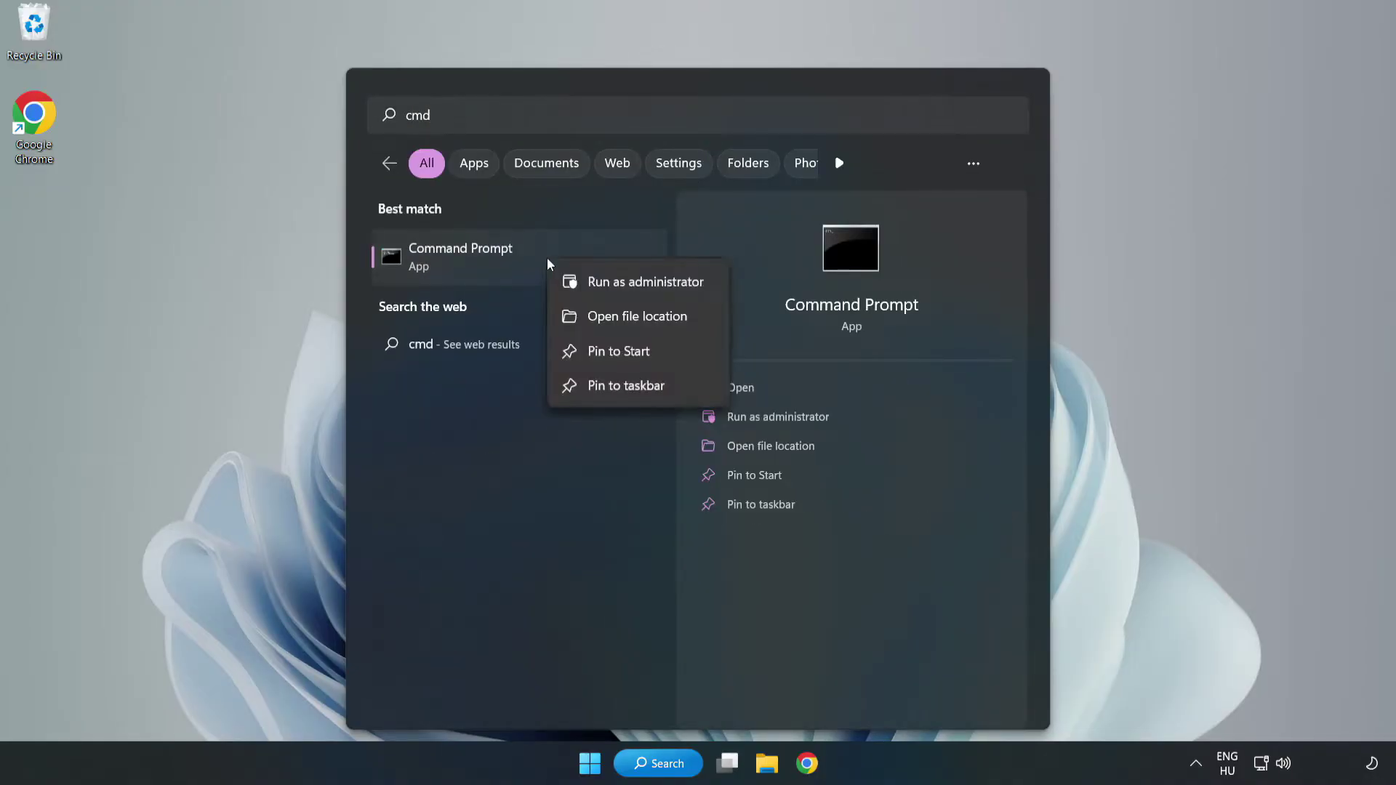
left_click(604, 287)
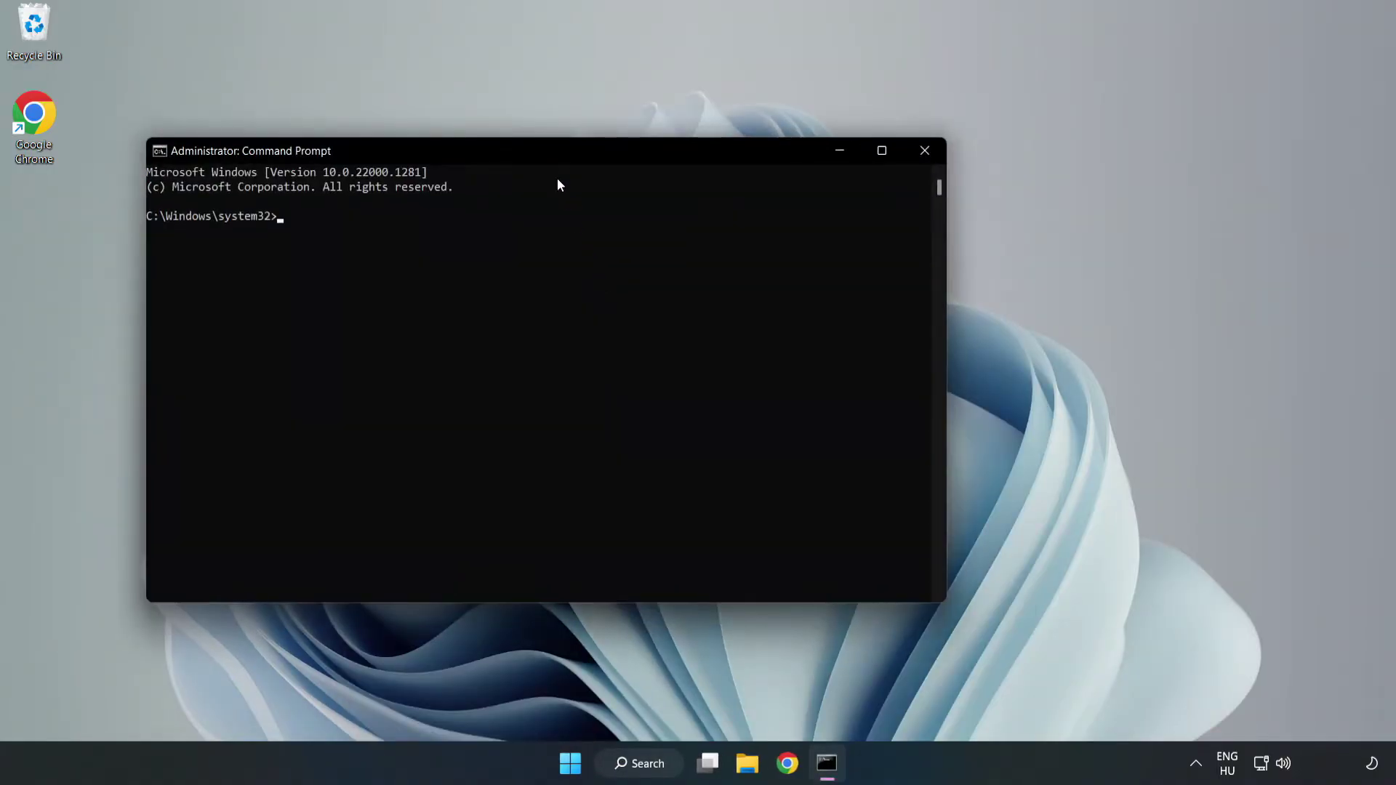
left_click_drag(560, 156, 711, 164)
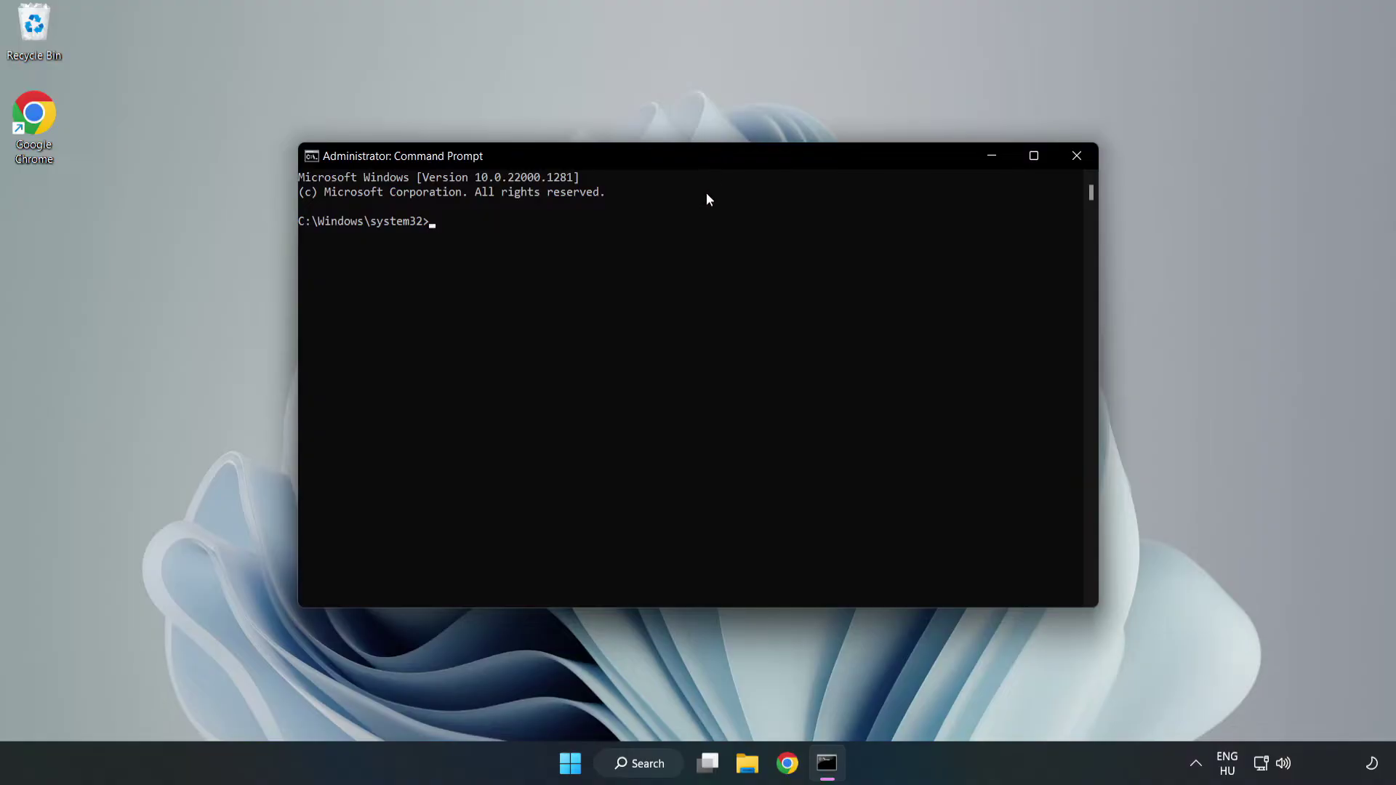
Step: Run a system file check with sfc /scannow and close the Command Prompt once the scan completes
type("sfc ")
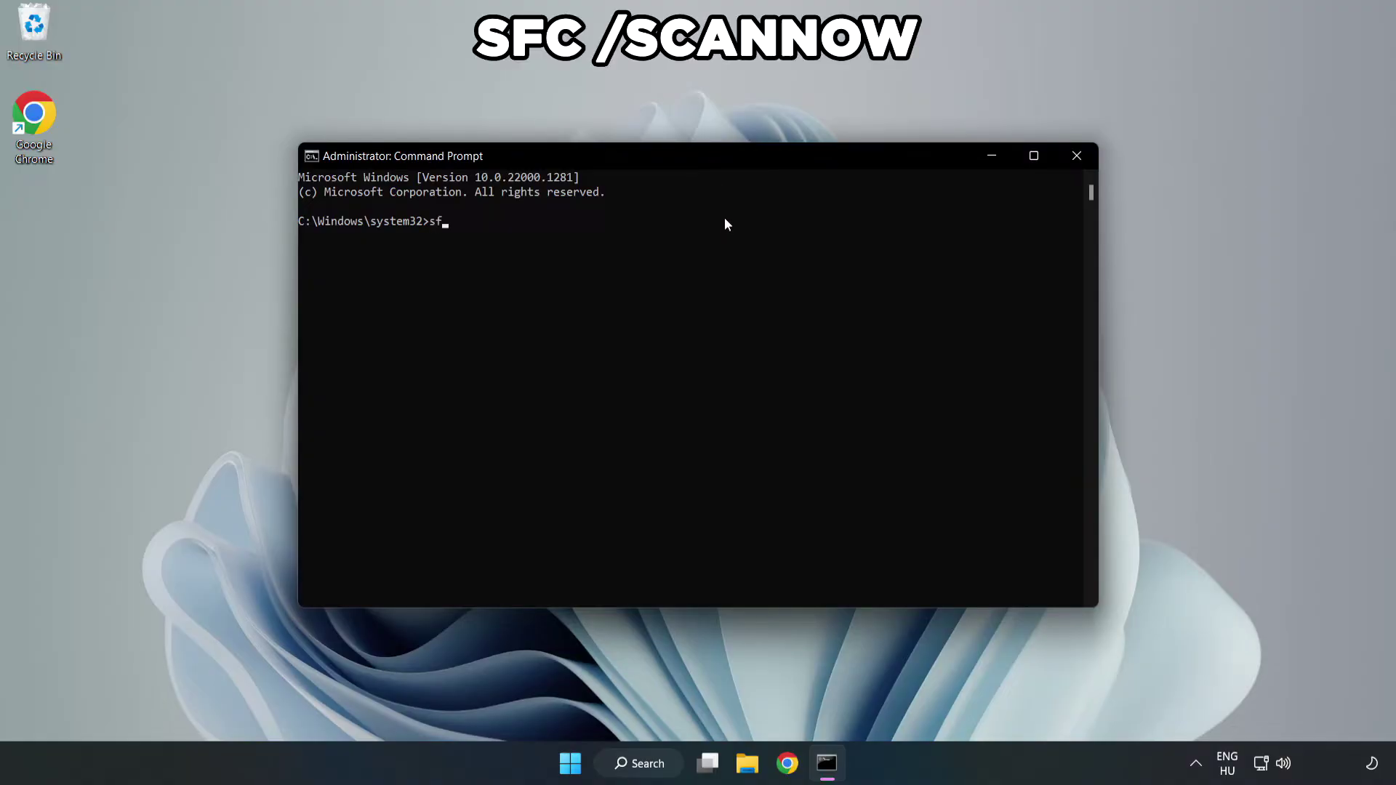
type("/scannow")
key("Return")
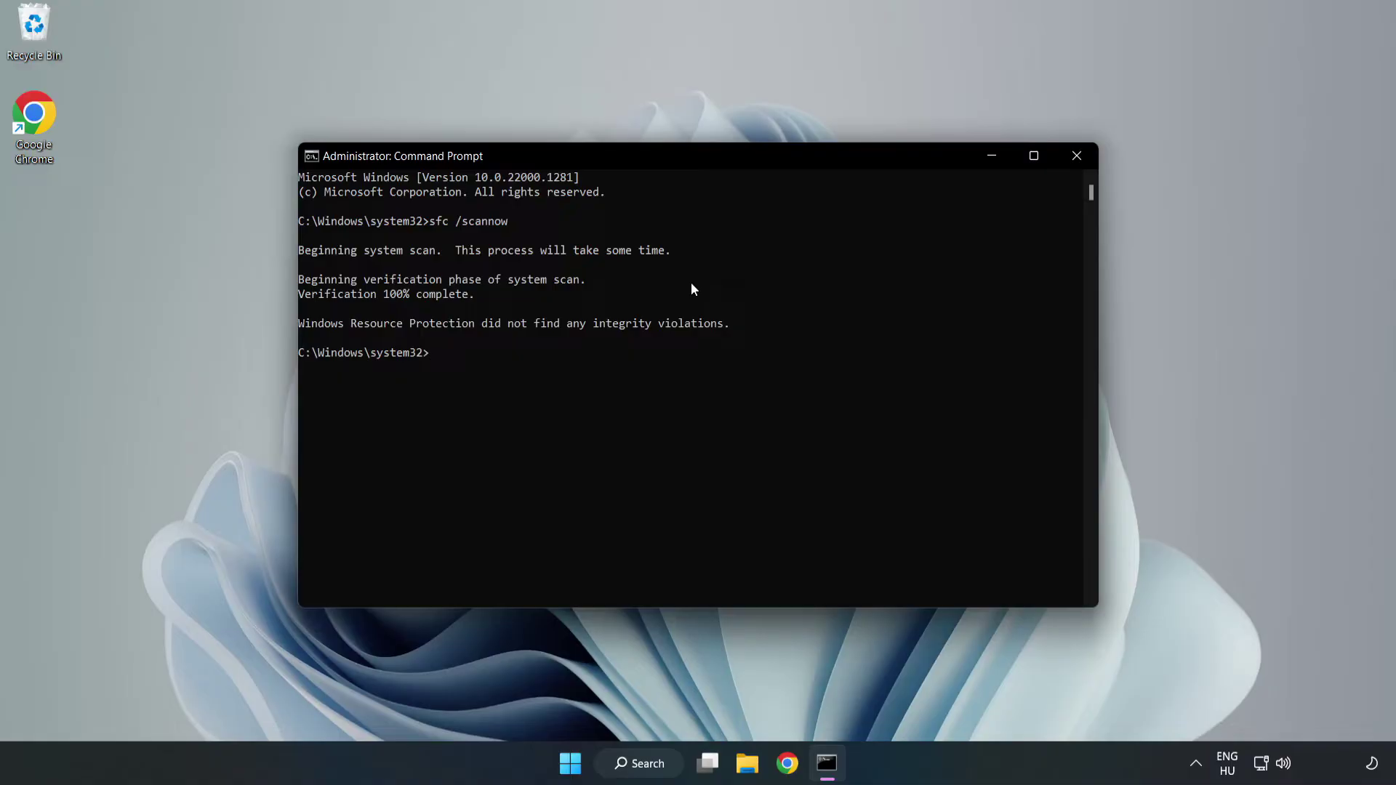
left_click(1076, 158)
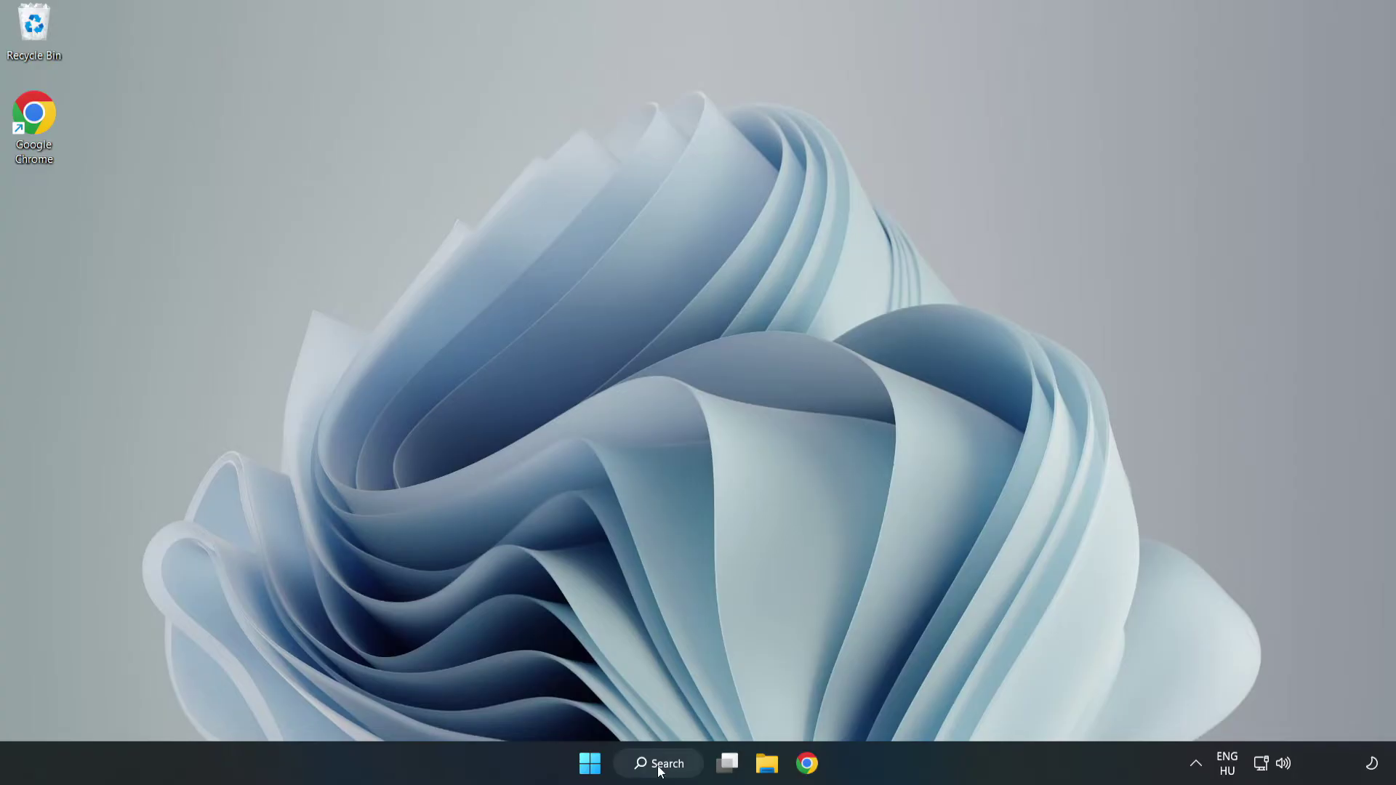
Step: Open Windows Security and go to the exclusions page within the virus and threat protection settings
left_click(660, 770)
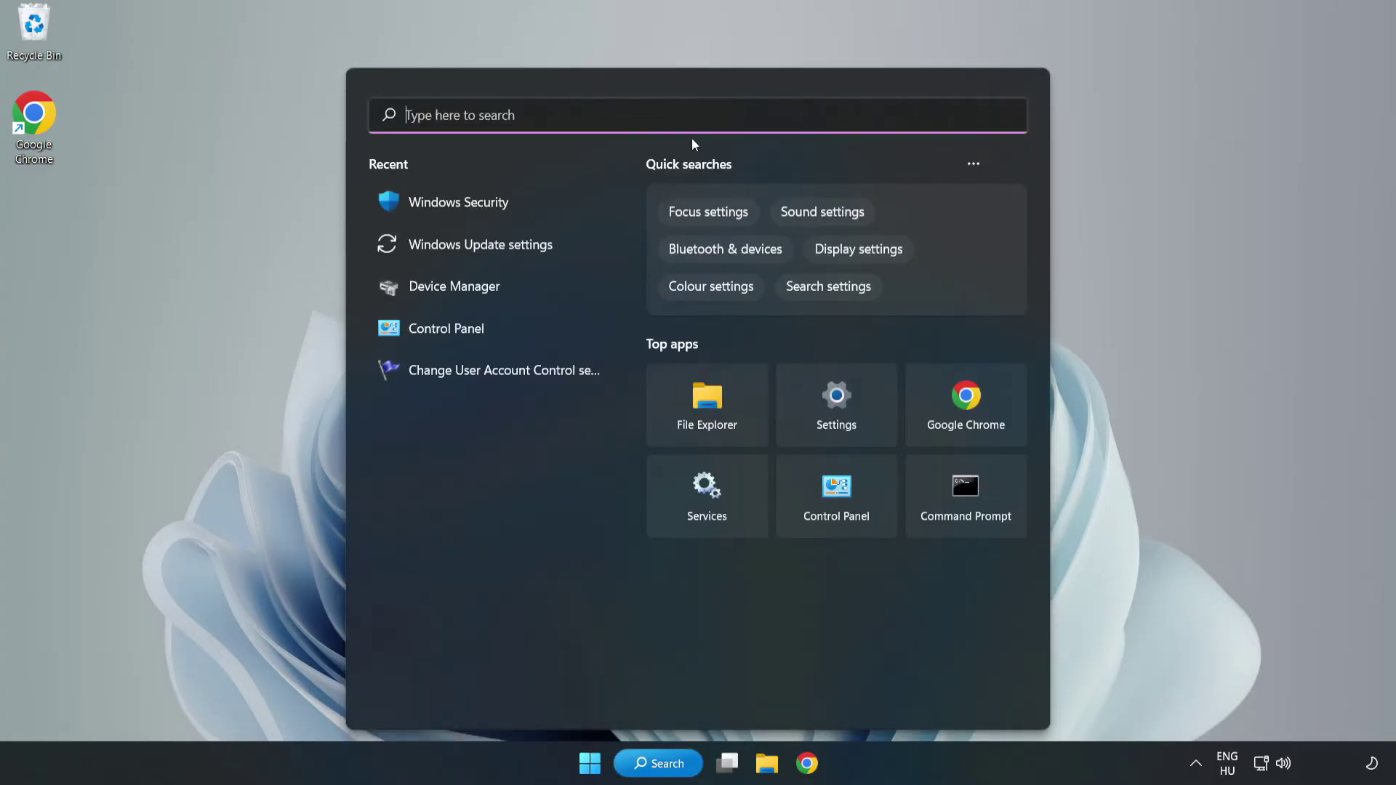
type("security")
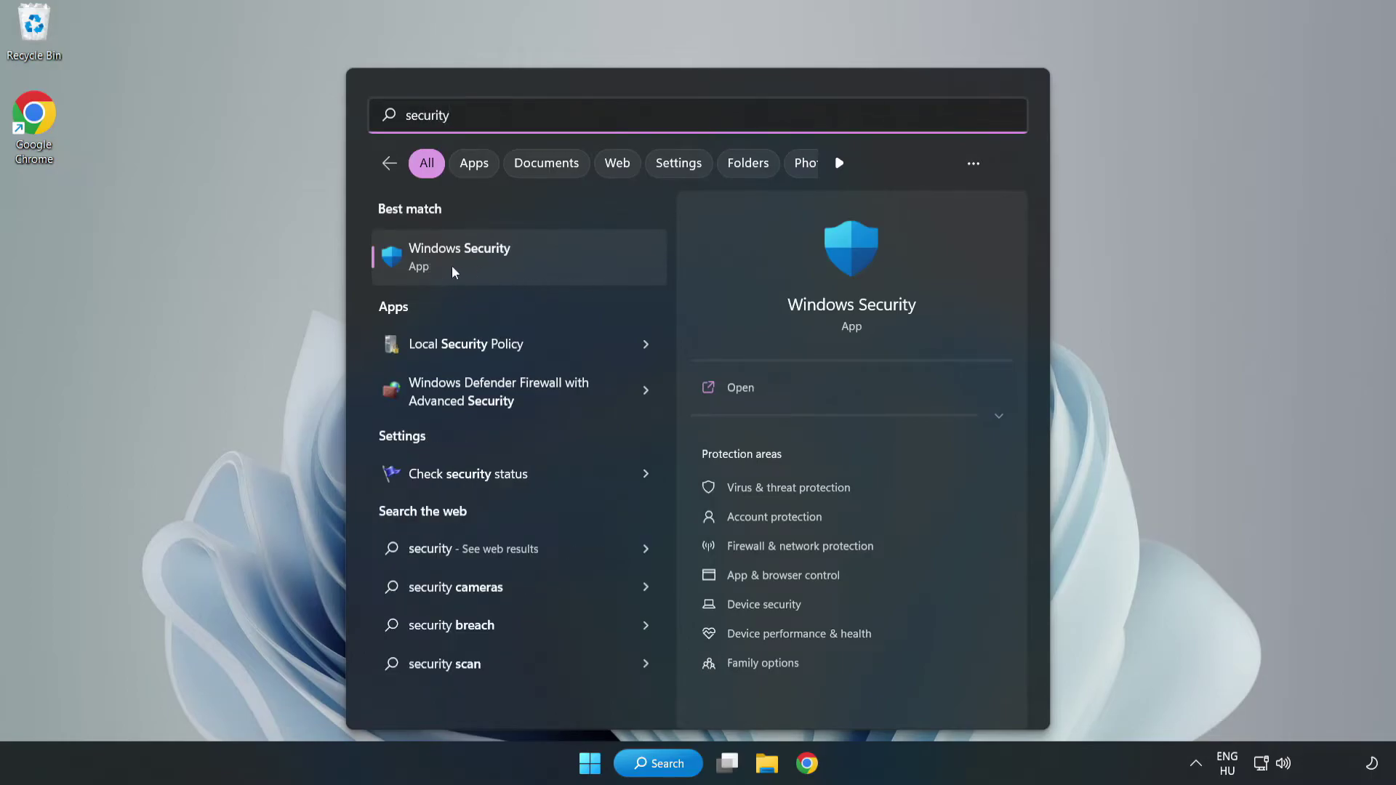
left_click(506, 266)
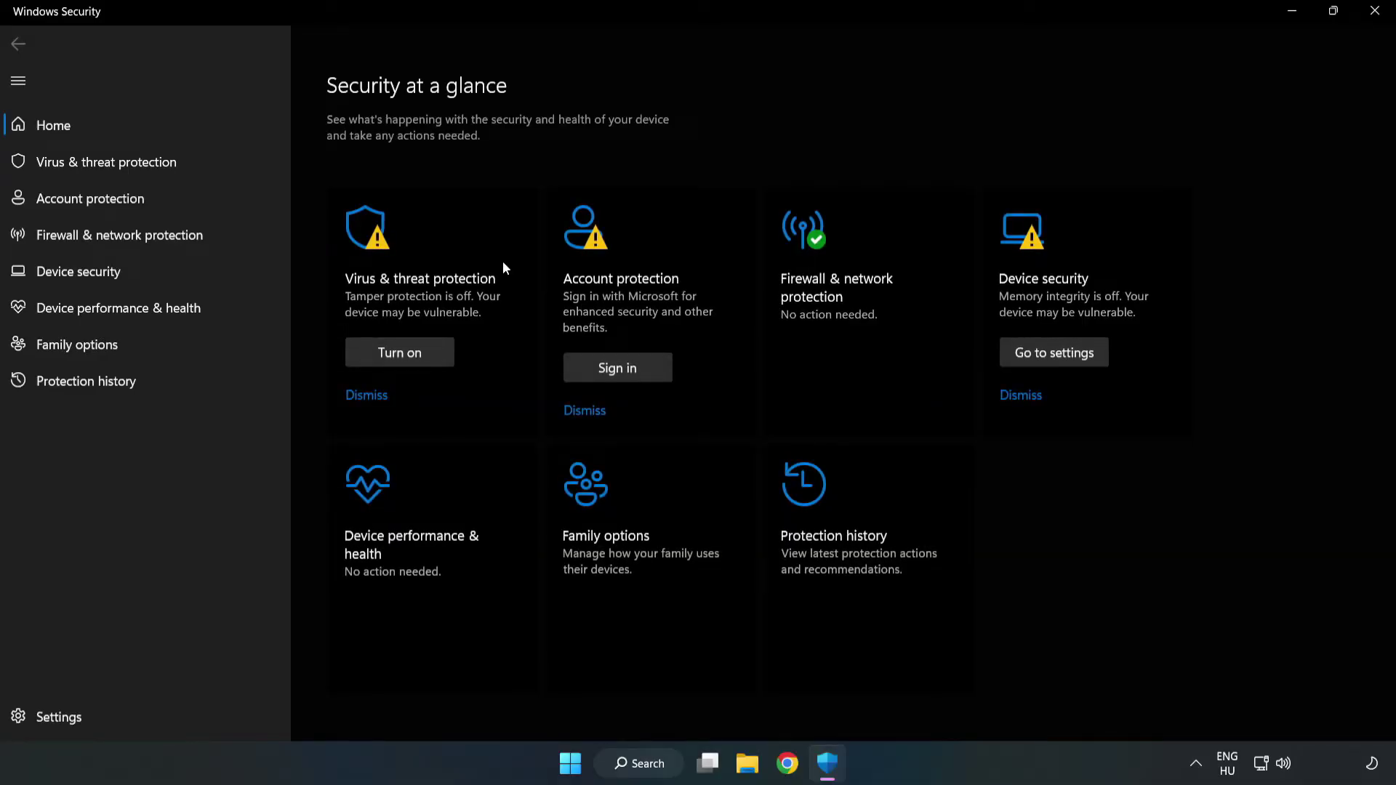
left_click(90, 167)
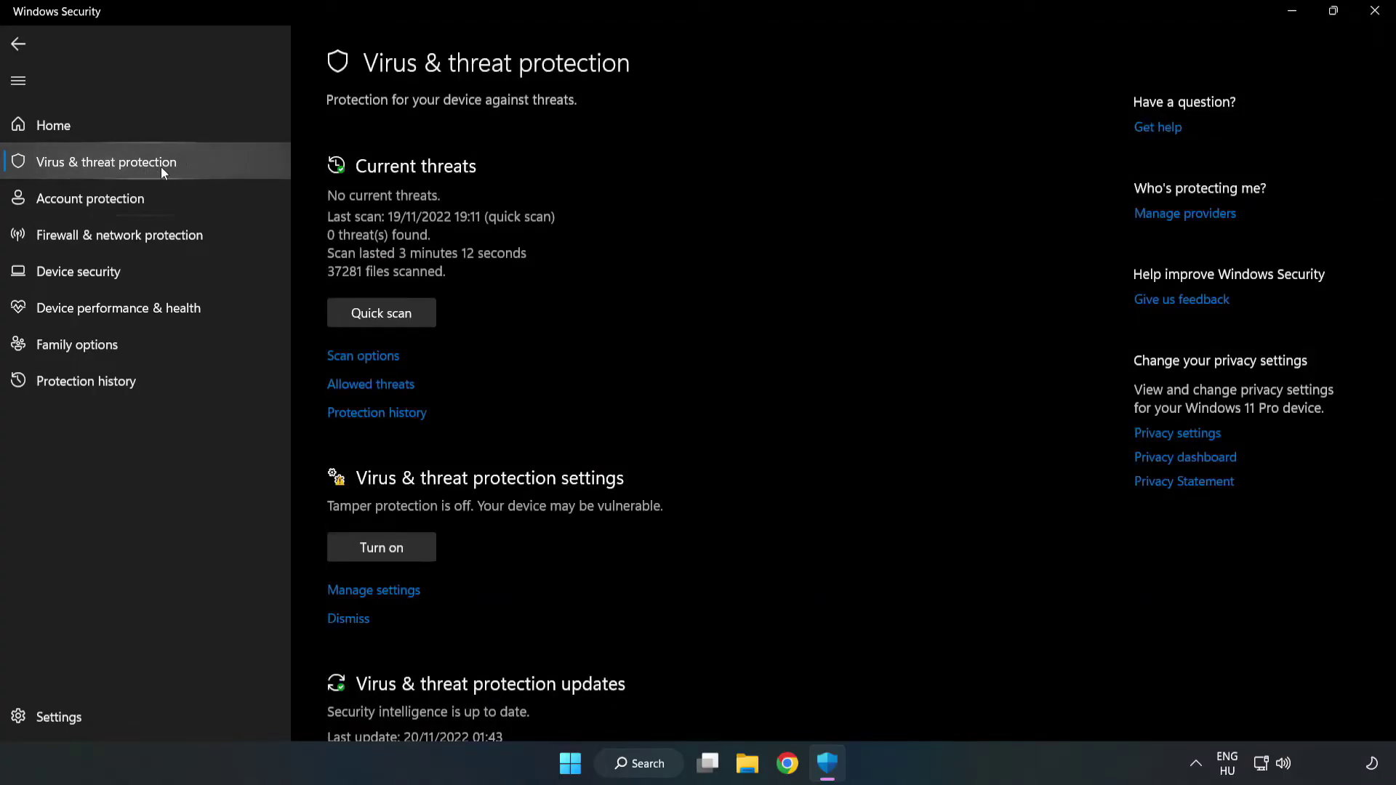
scroll(729, 286, "down", 3)
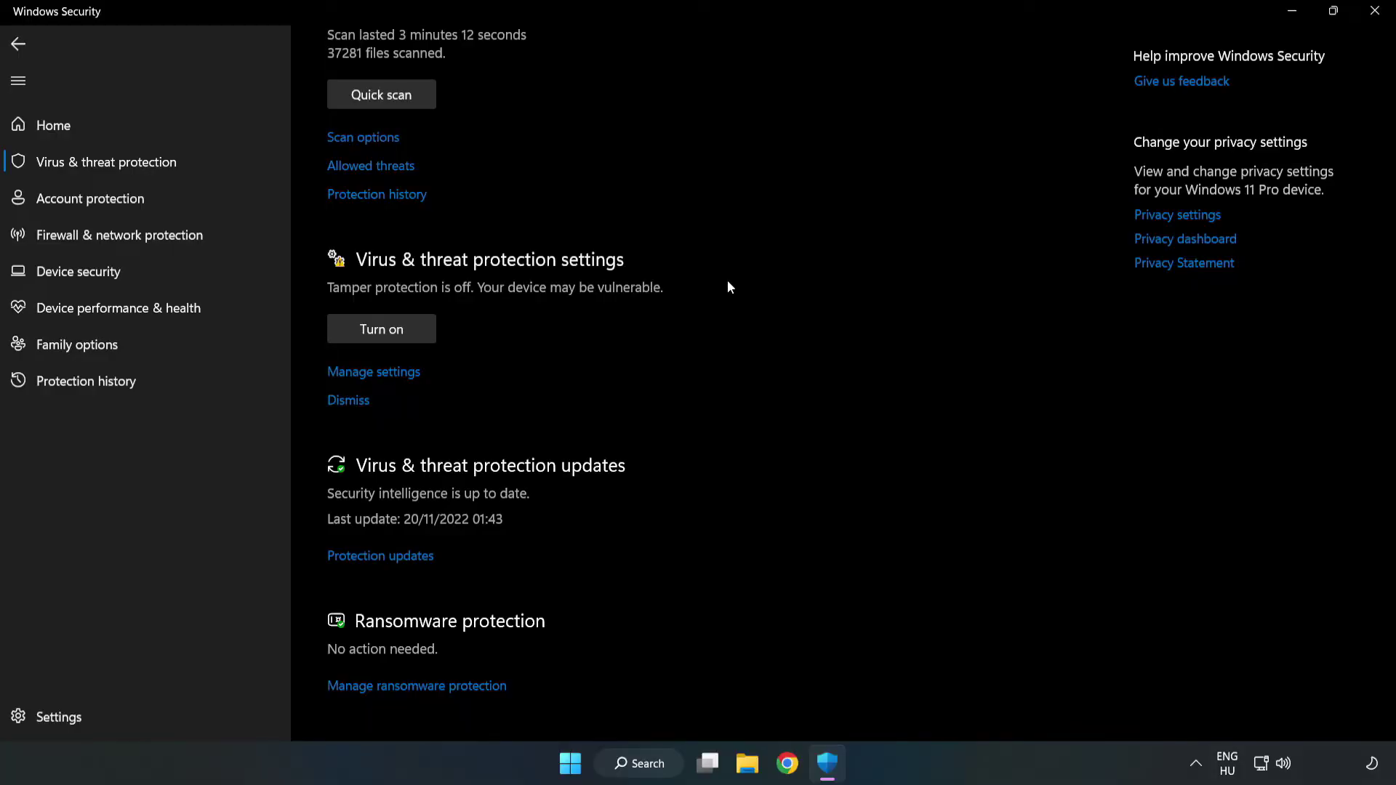
left_click(380, 374)
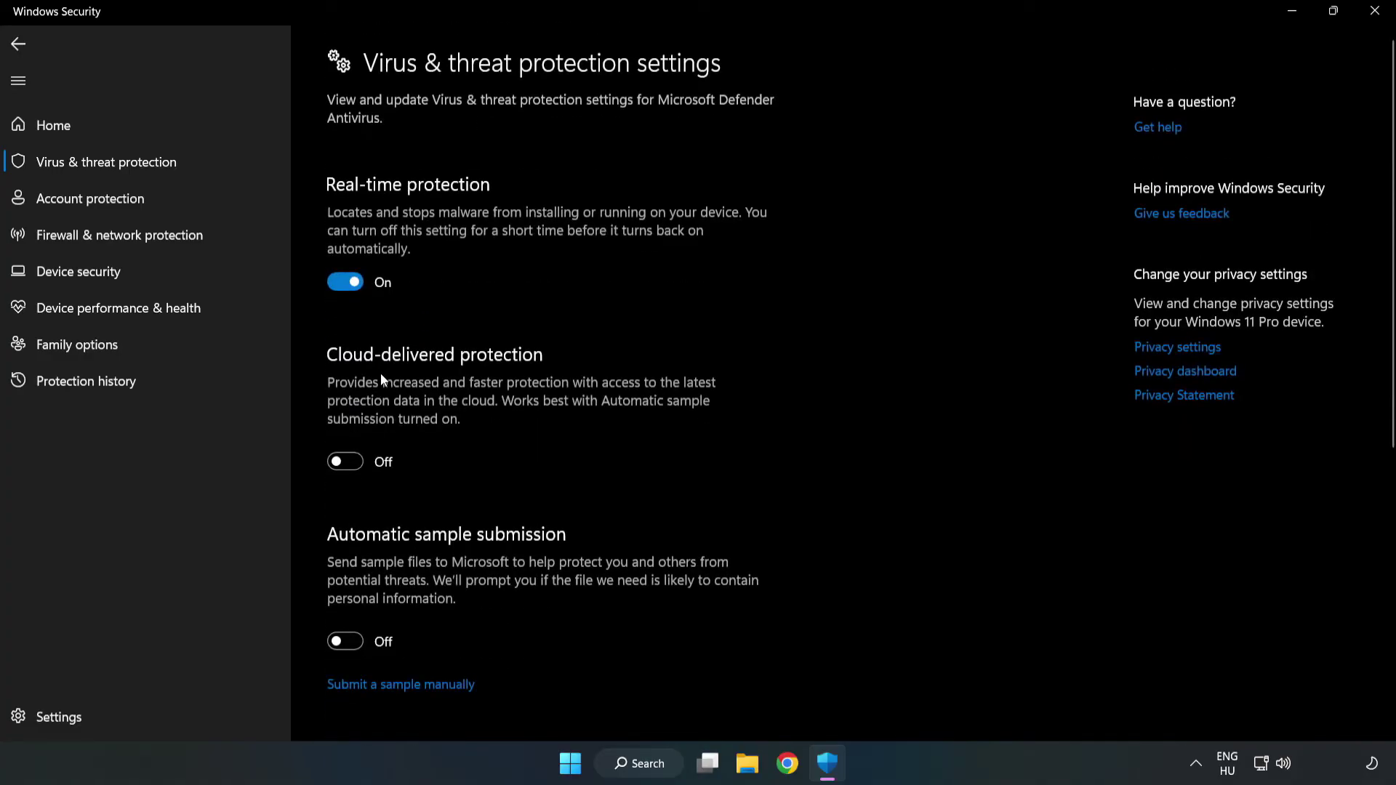
scroll(890, 372, "down", 5)
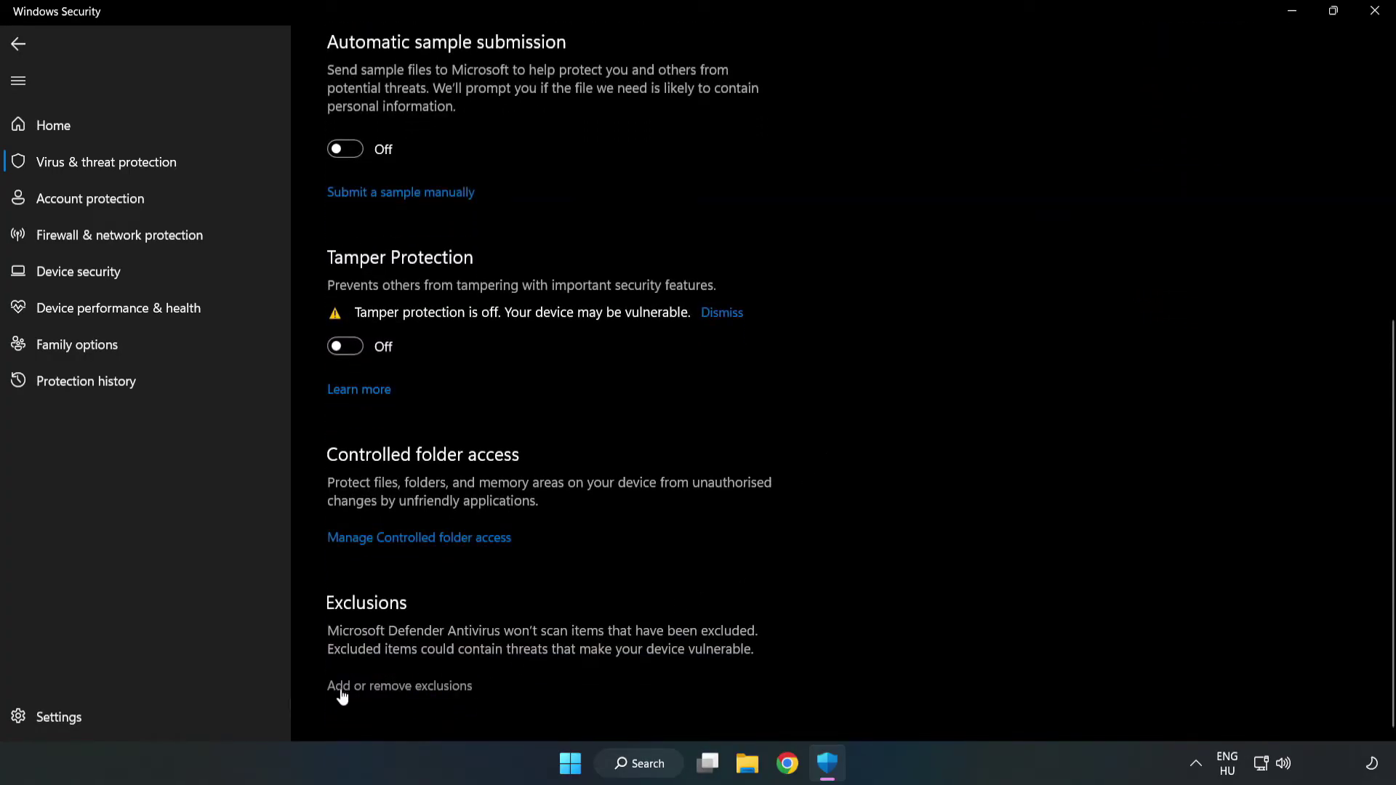
left_click(414, 687)
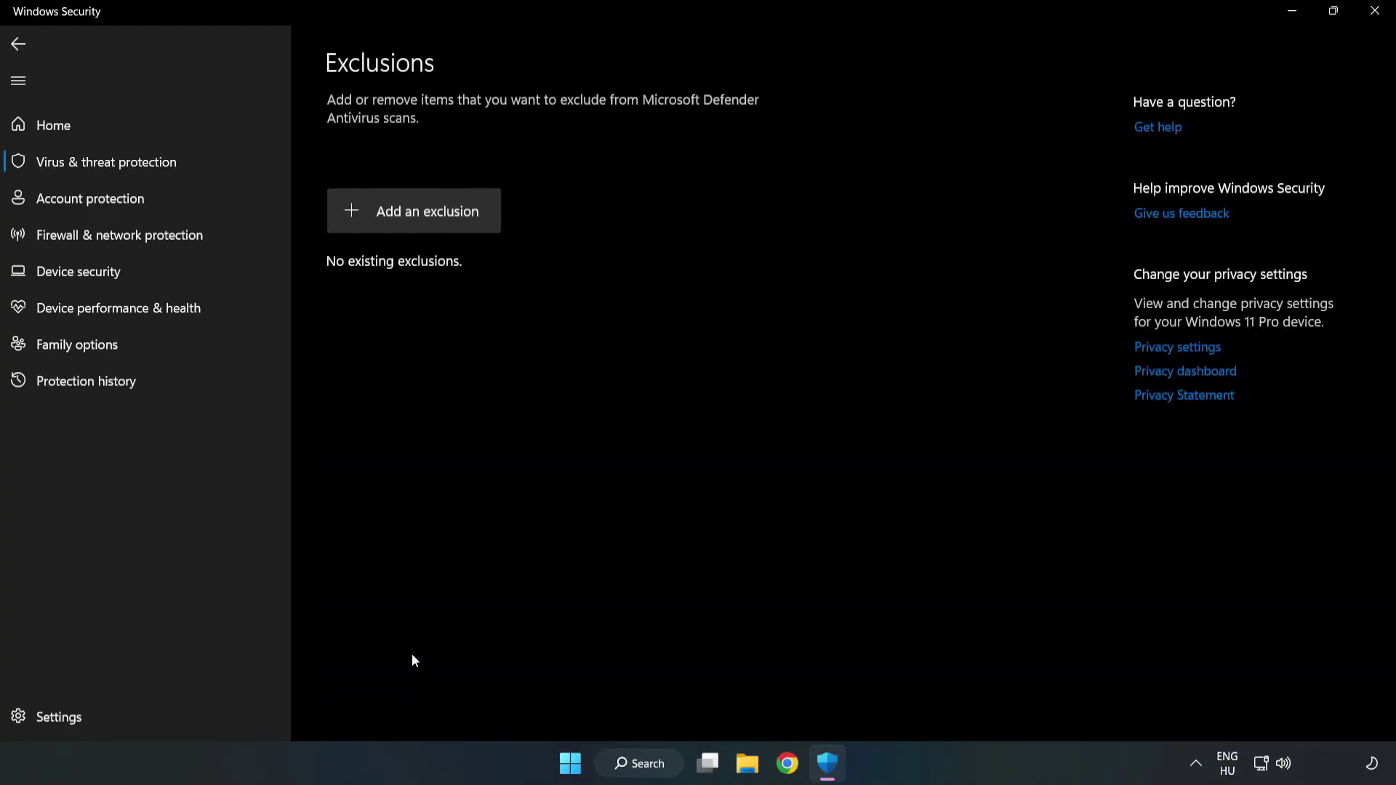
Step: Add the NOT WORKING APP file from C:\Program Files (x86)\NOT WORKING APP as a file exclusion and close Windows Security
left_click(428, 218)
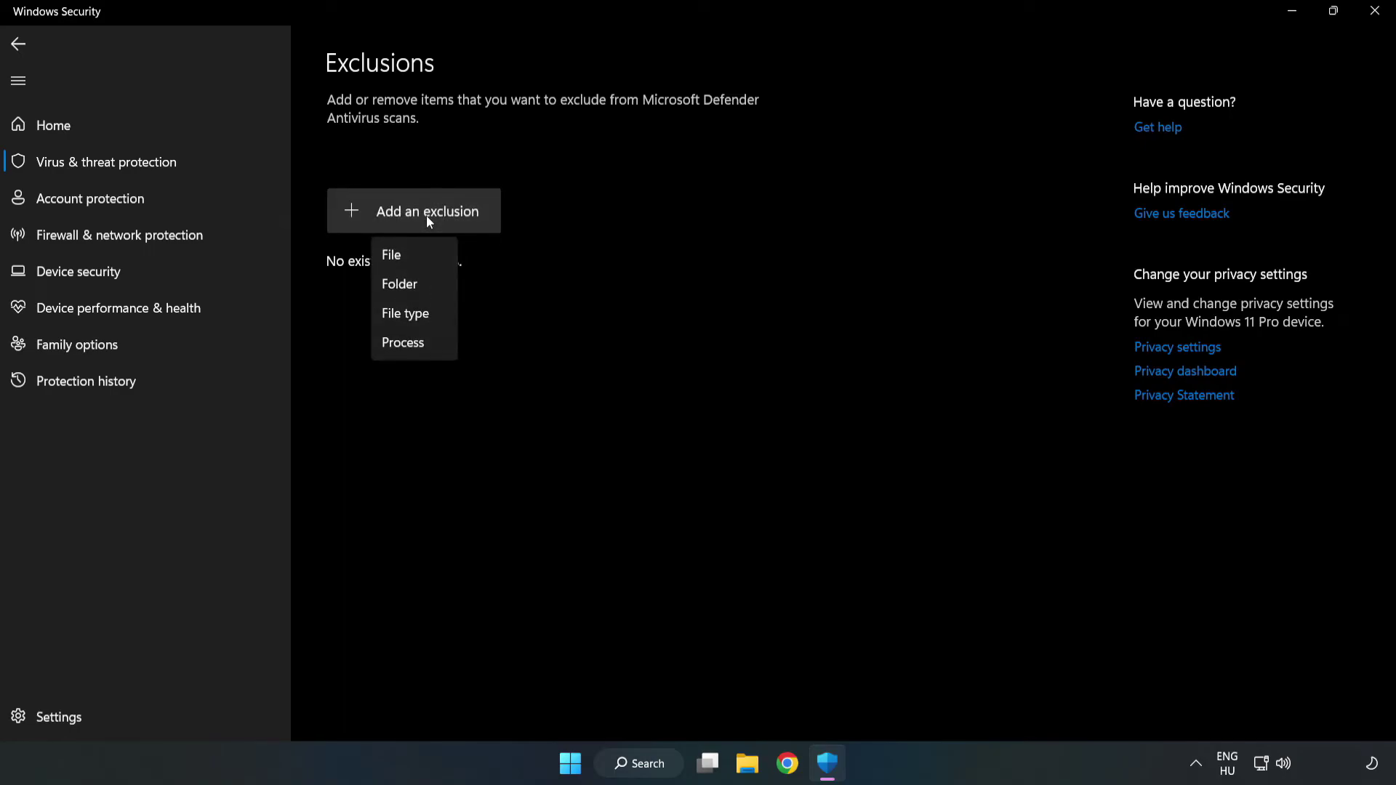
left_click(398, 258)
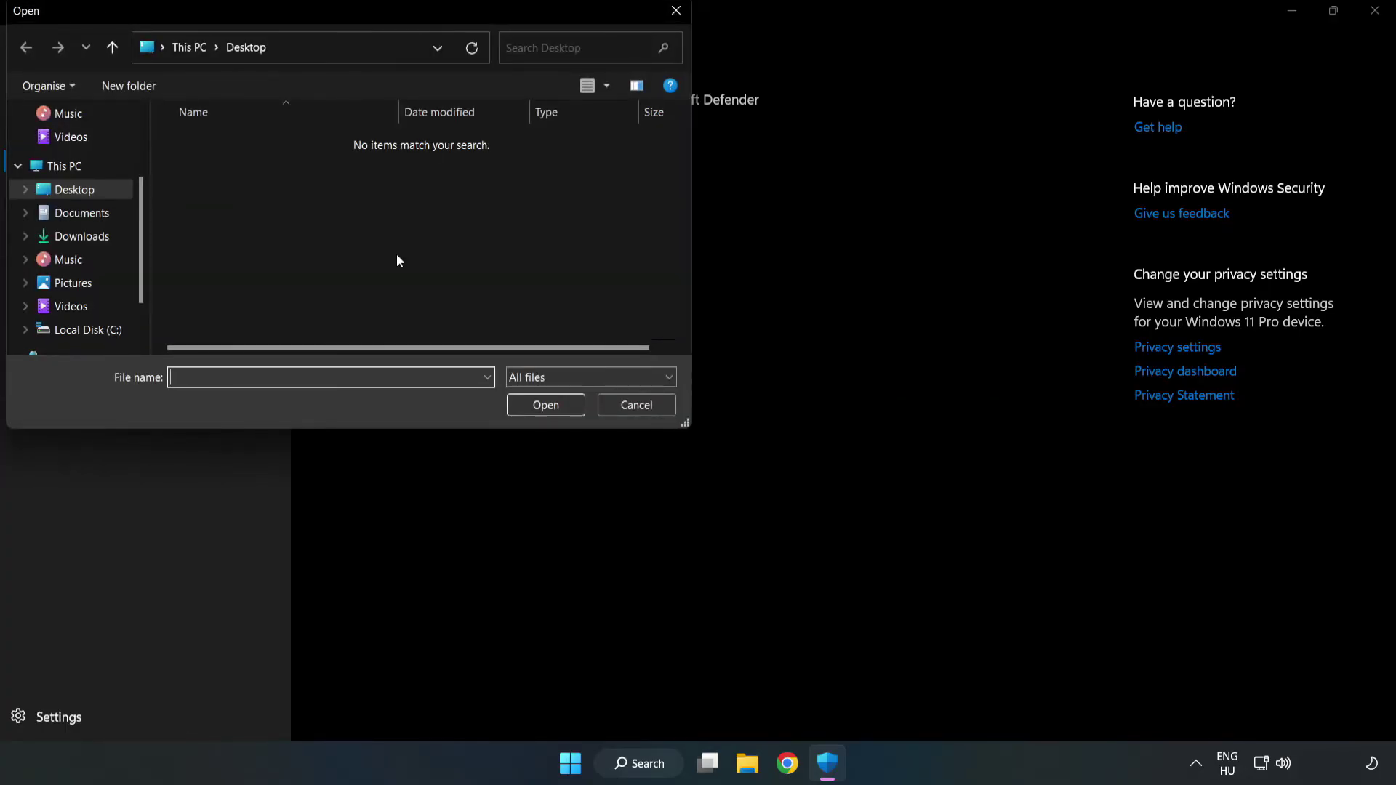
left_click_drag(376, 14, 643, 154)
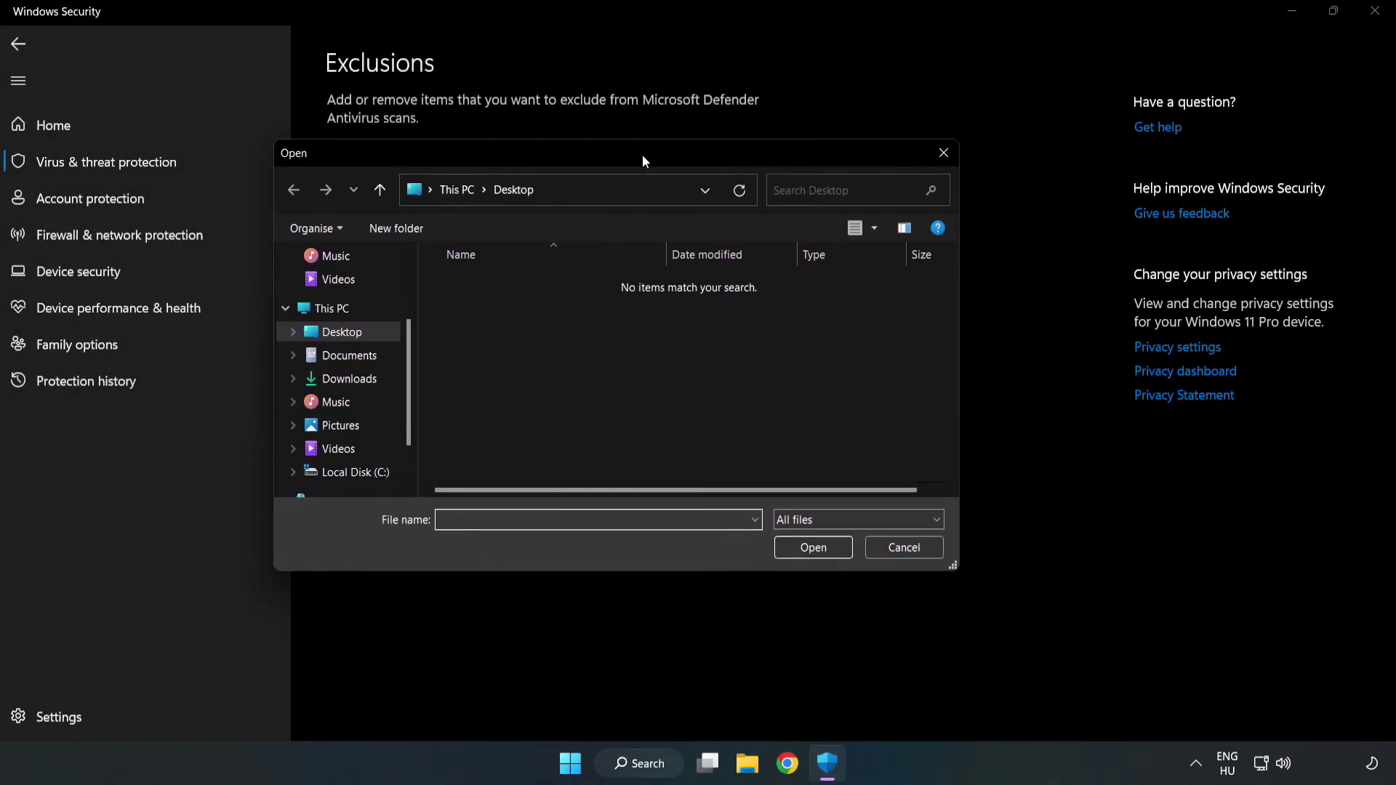
left_click(356, 474)
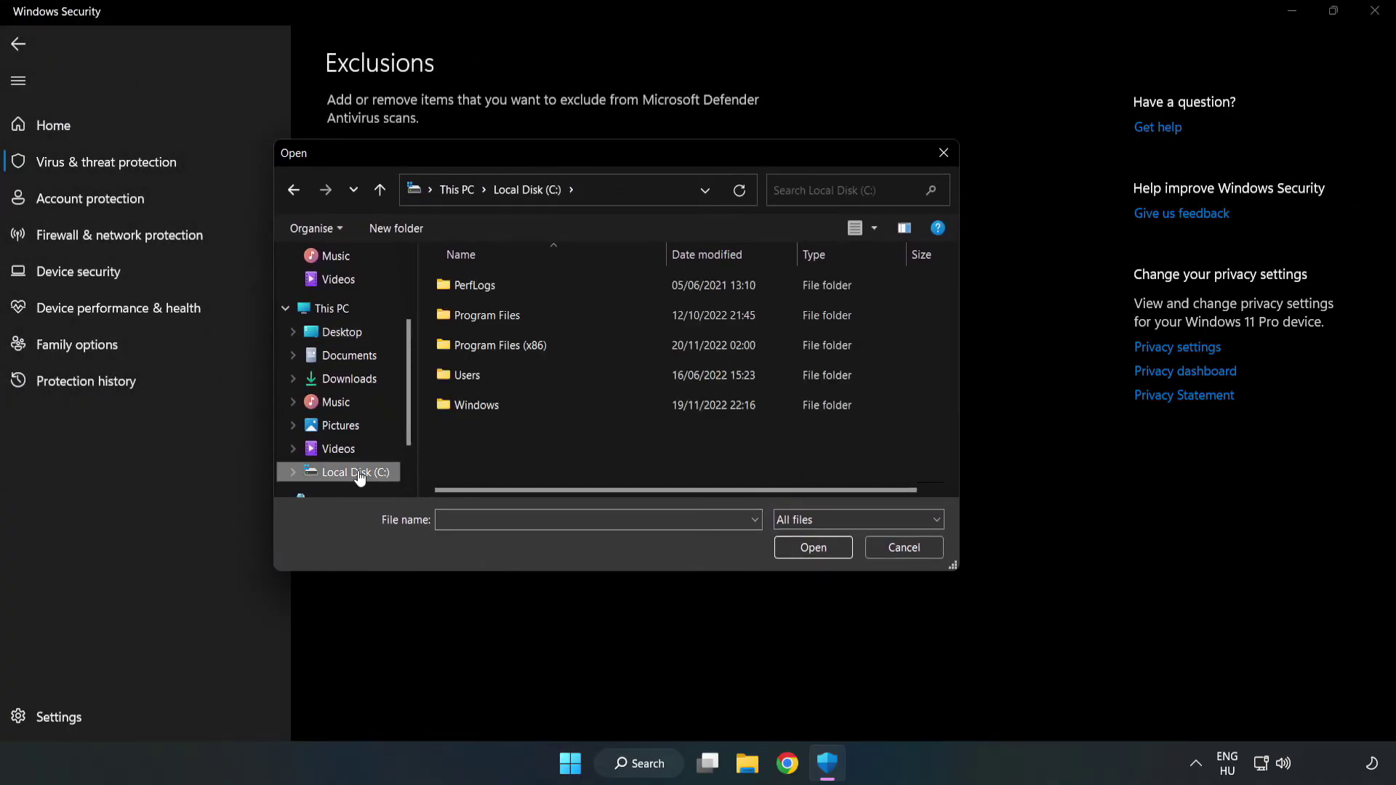
double_click(549, 347)
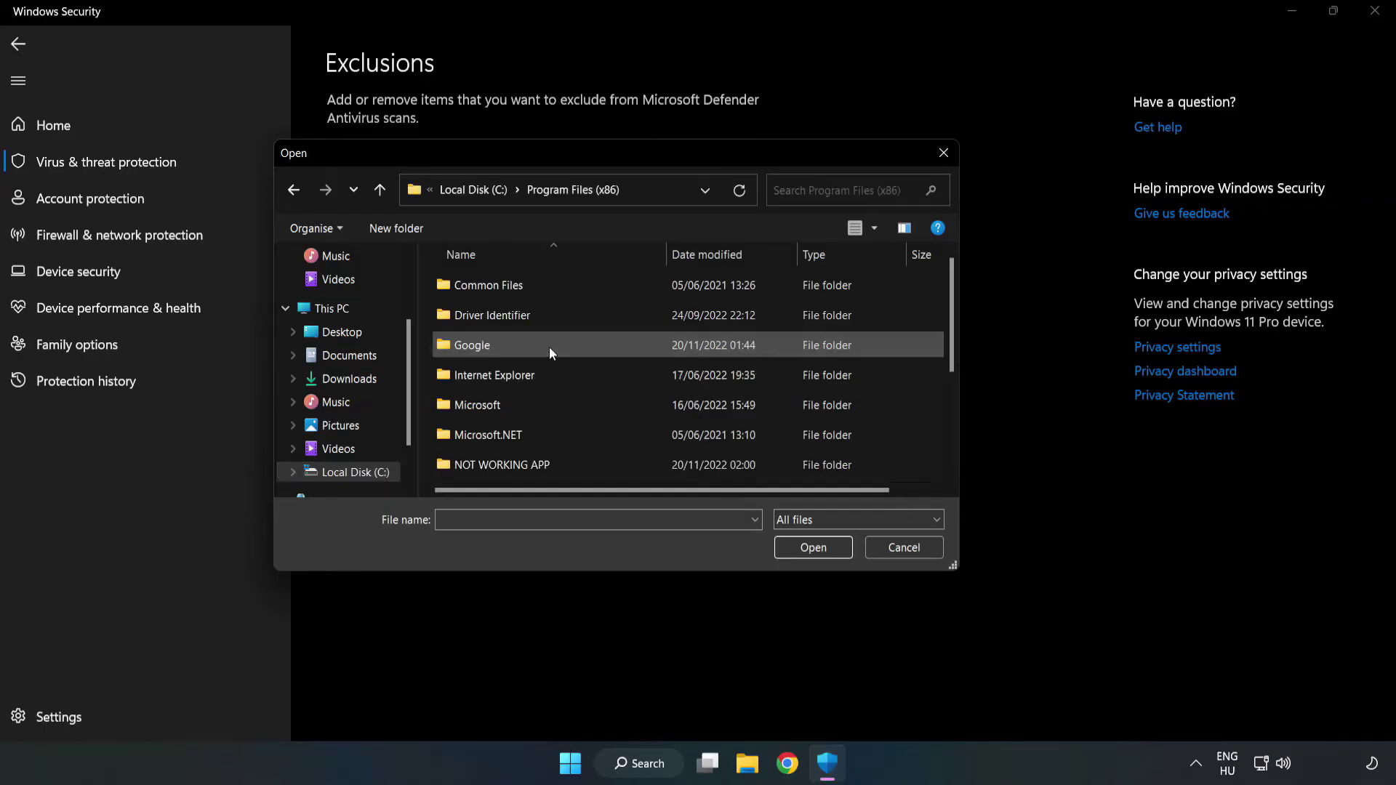
double_click(549, 466)
left_click(491, 291)
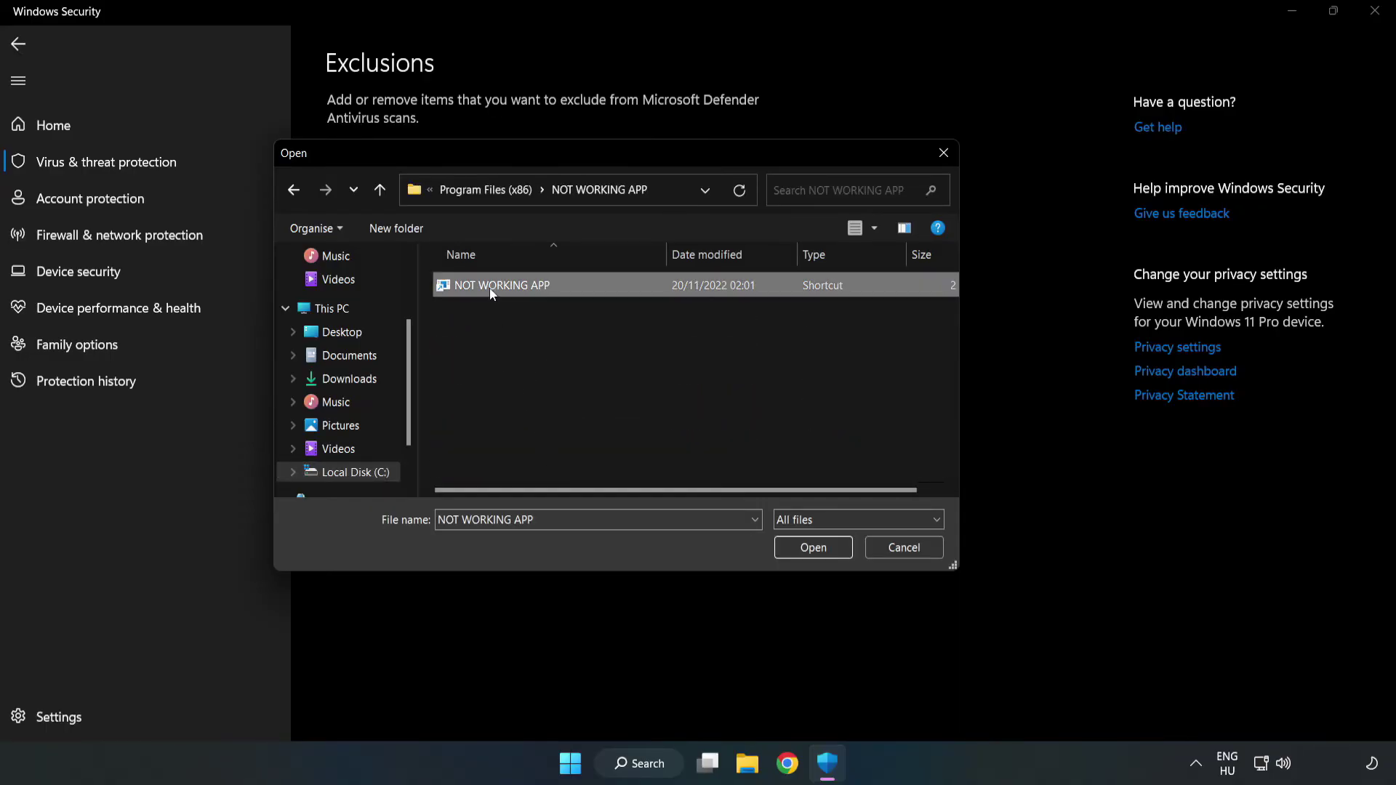
left_click(813, 548)
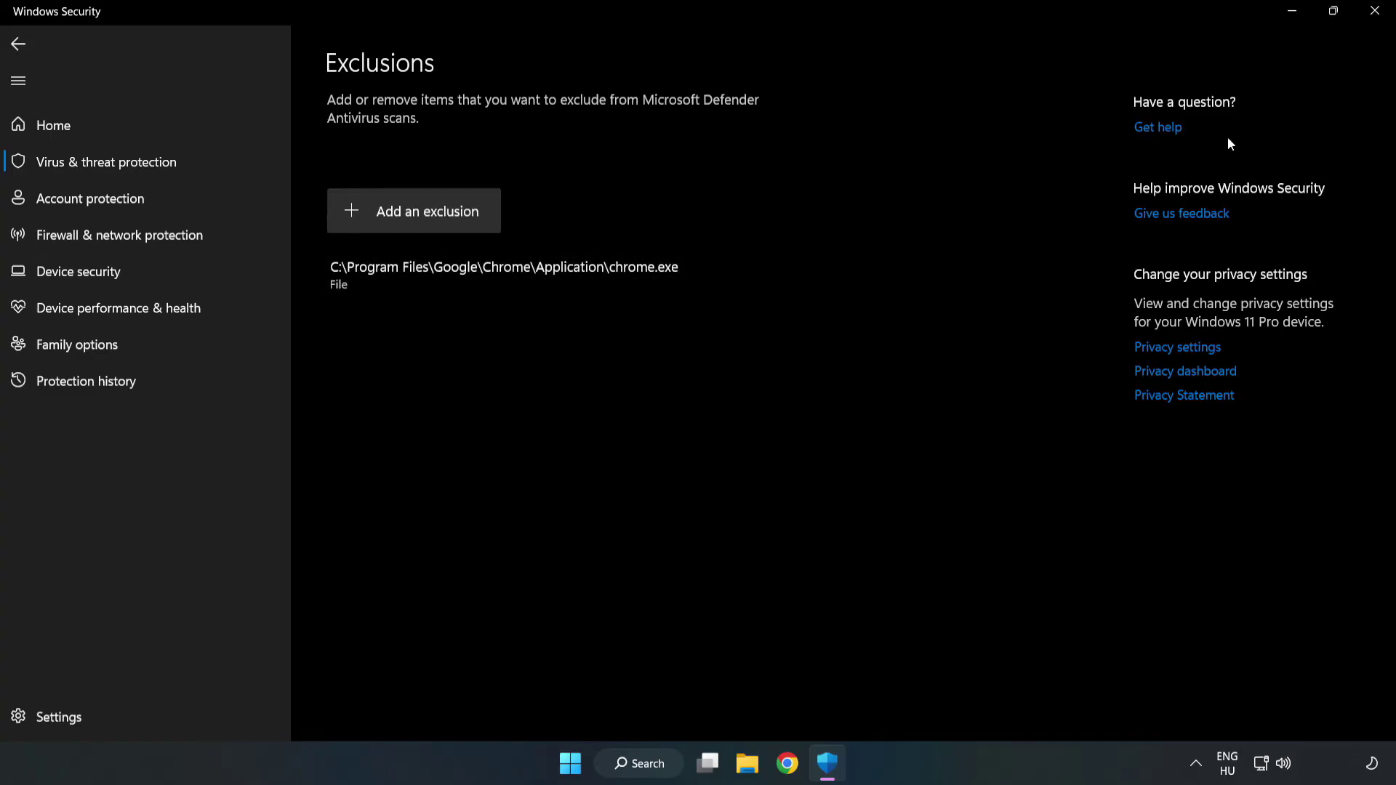
left_click(1374, 18)
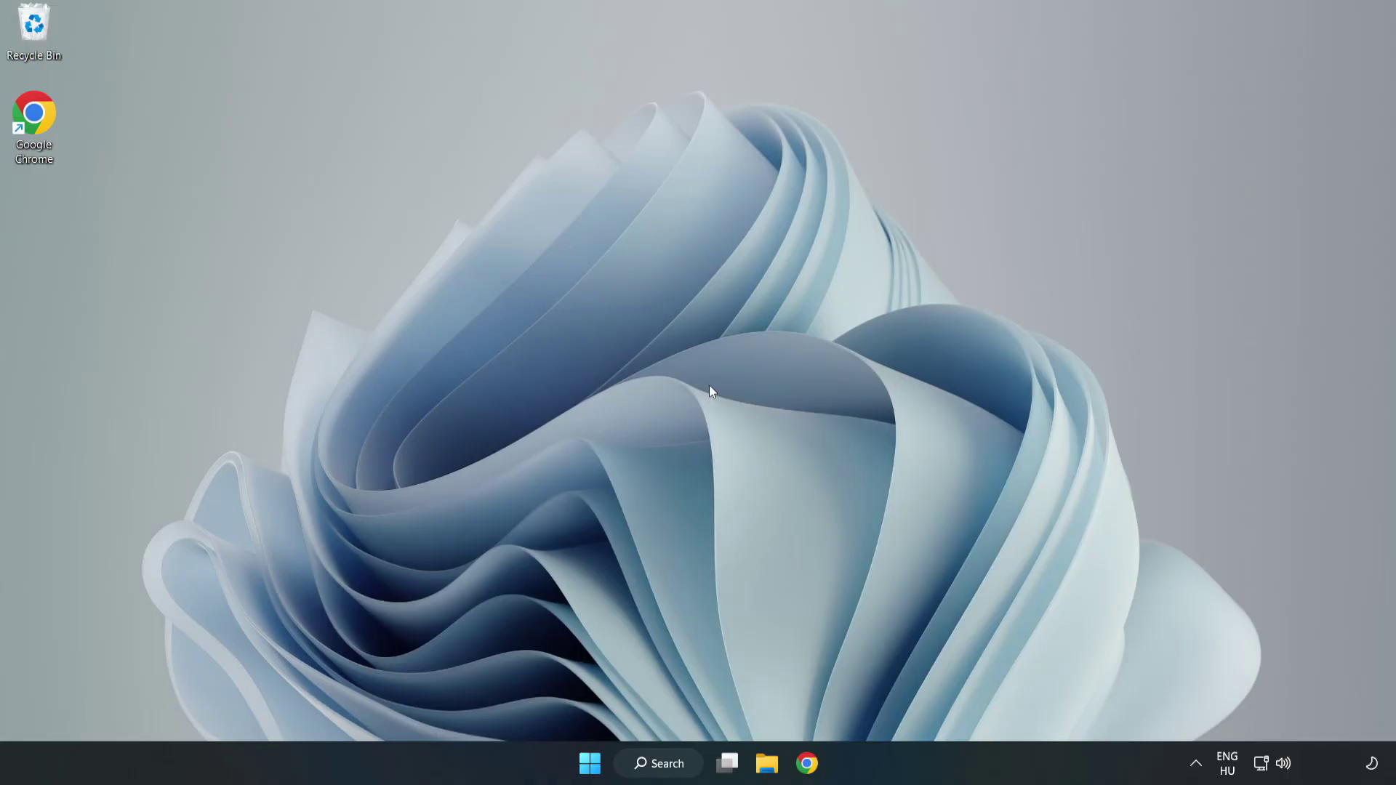
Step: Bring up the Windows power options for restarting the computer
left_click(589, 763)
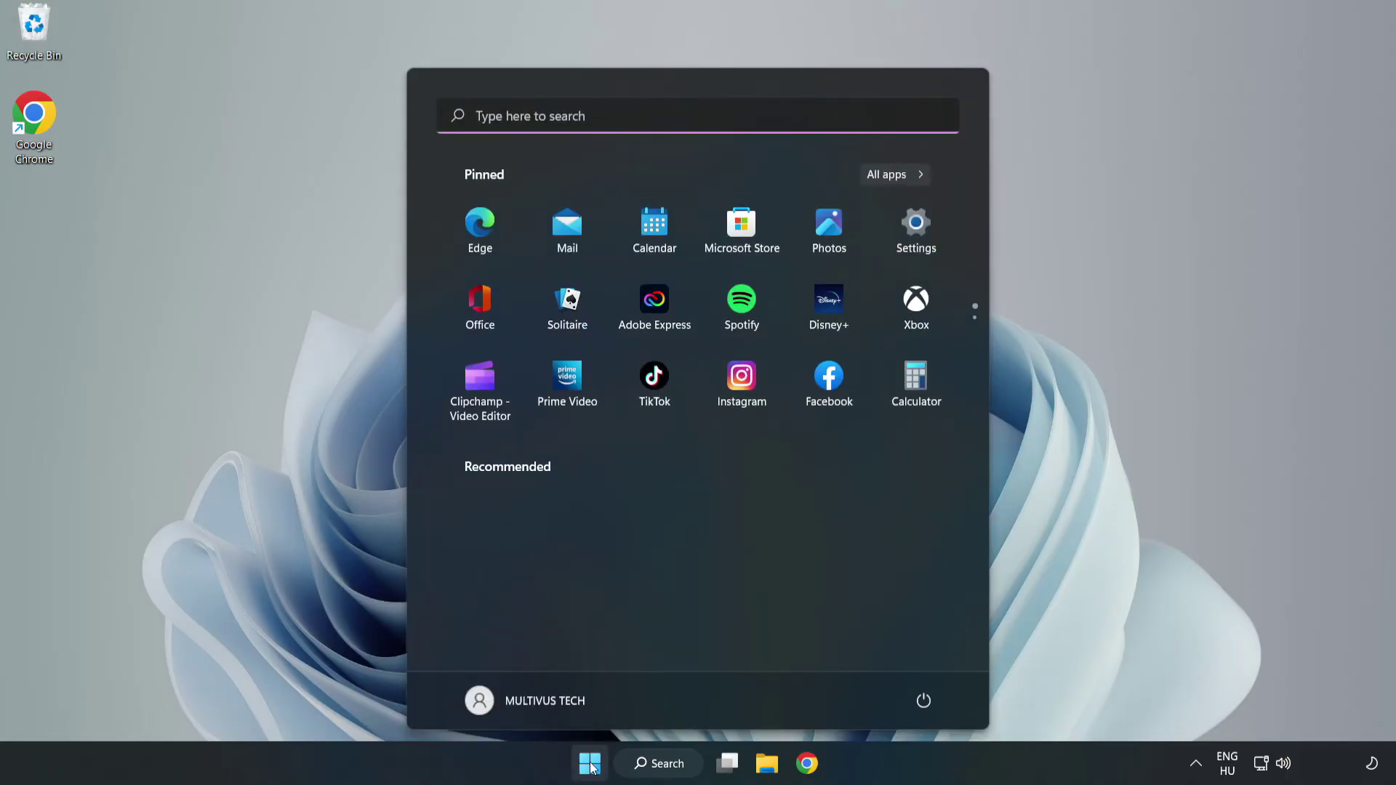
left_click(924, 701)
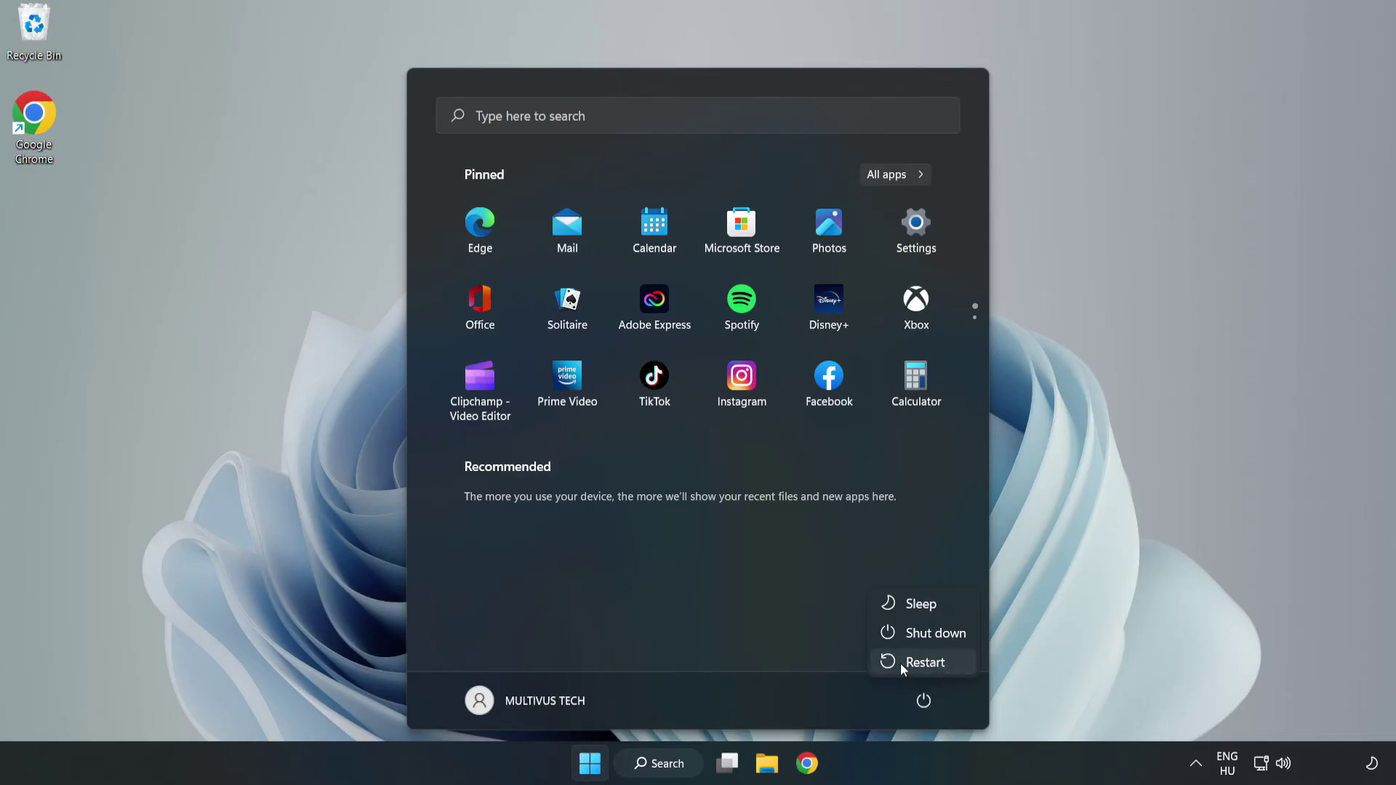